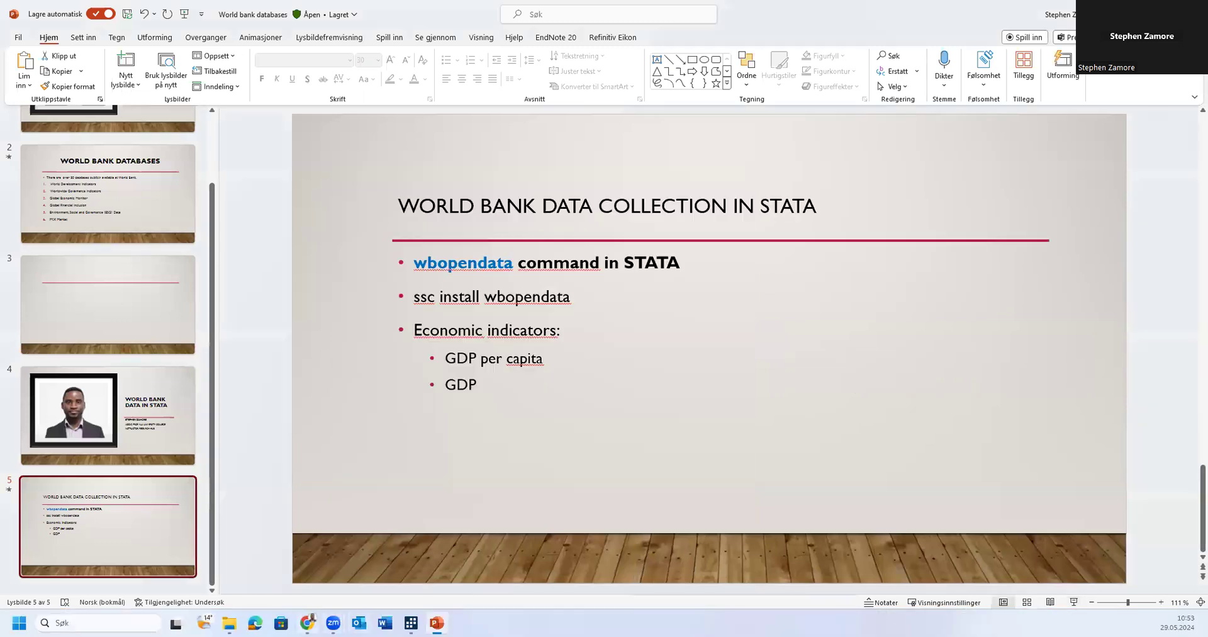
Search Google for 'world bank development indicators' from the browser's homepage
click(307, 622)
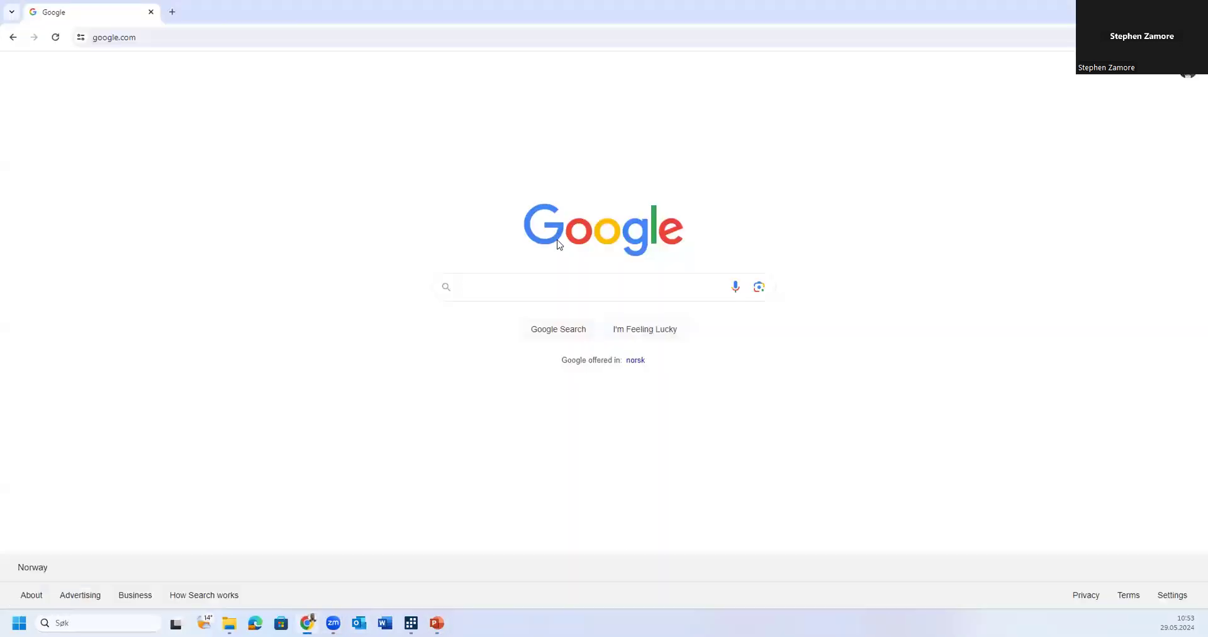
text(world)
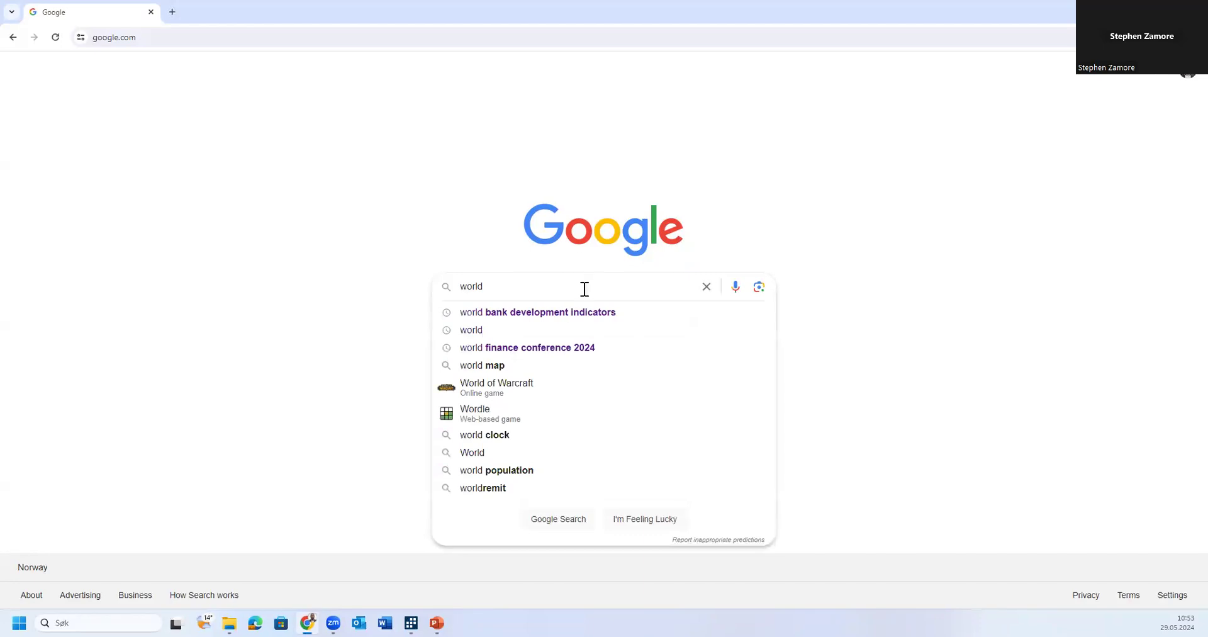
click(535, 313)
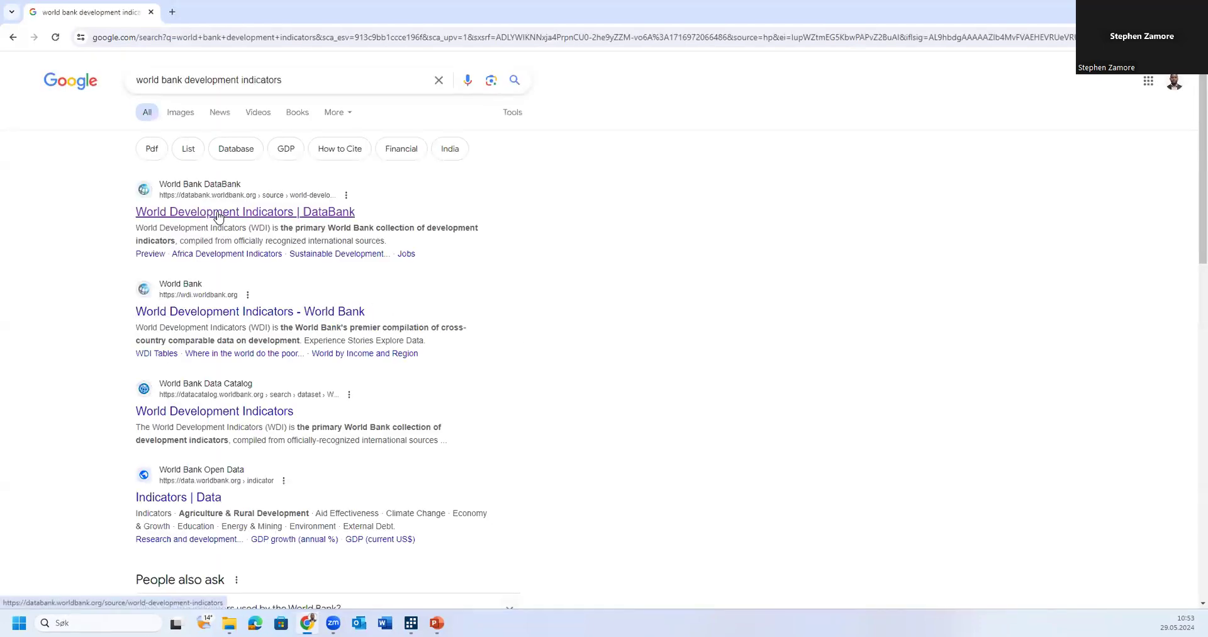
Open the World Development Indicators DataBank result, leaving the Database list collapsed
click(217, 214)
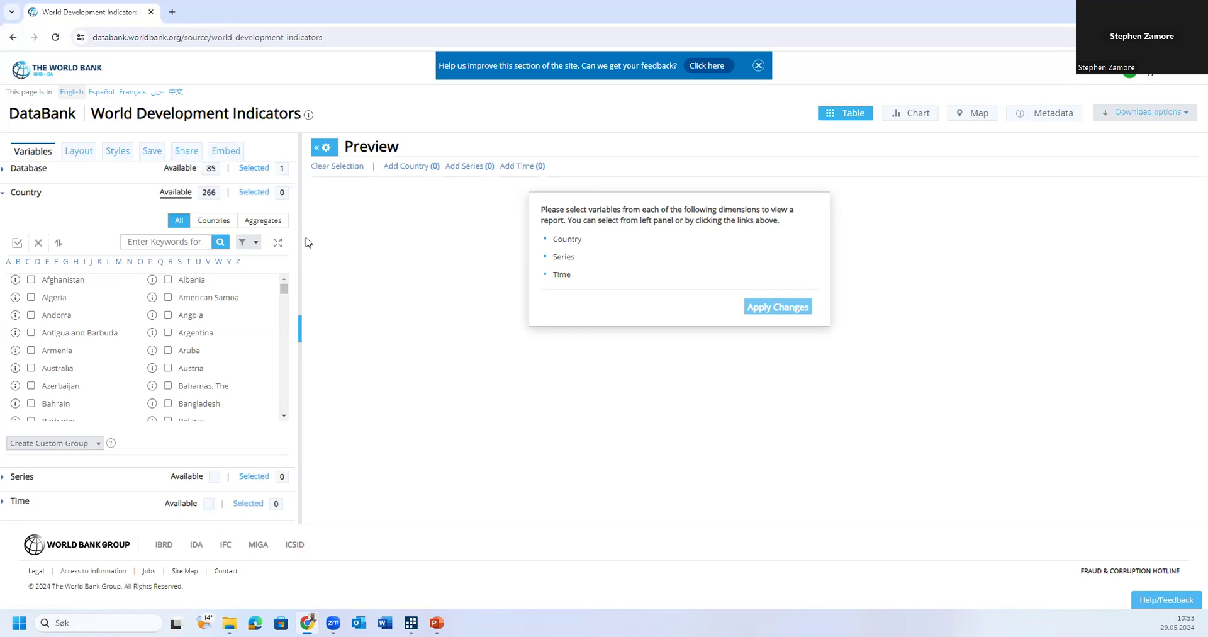
click(36, 176)
click(36, 171)
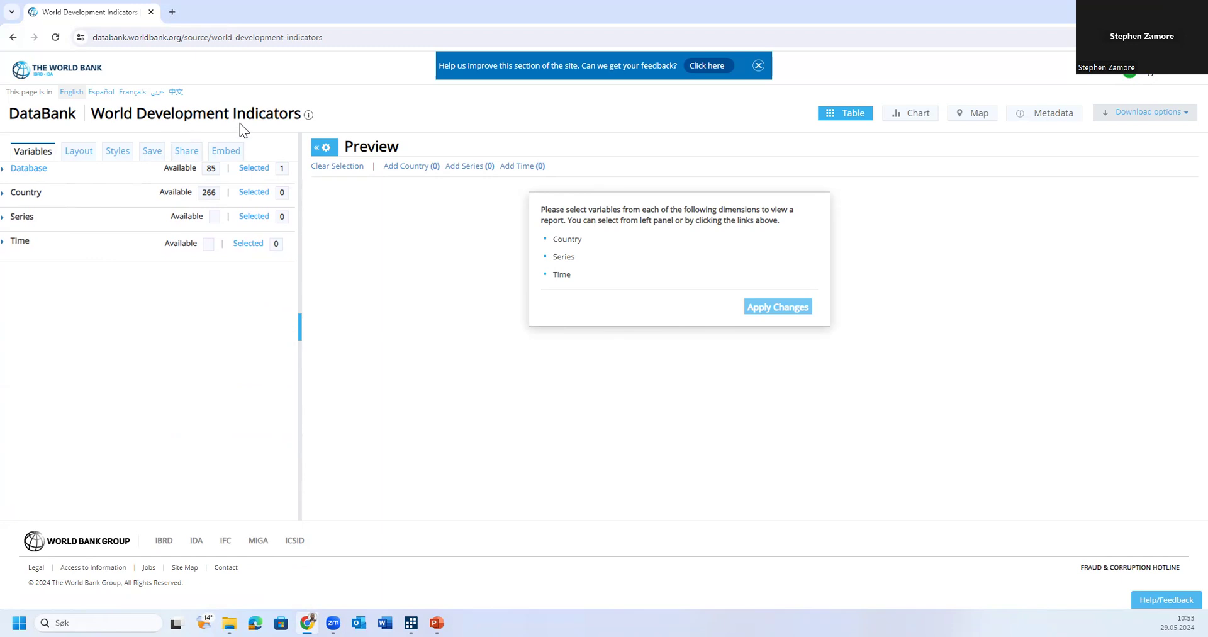
Expand Series and search the series list for 'GDP per'
click(21, 218)
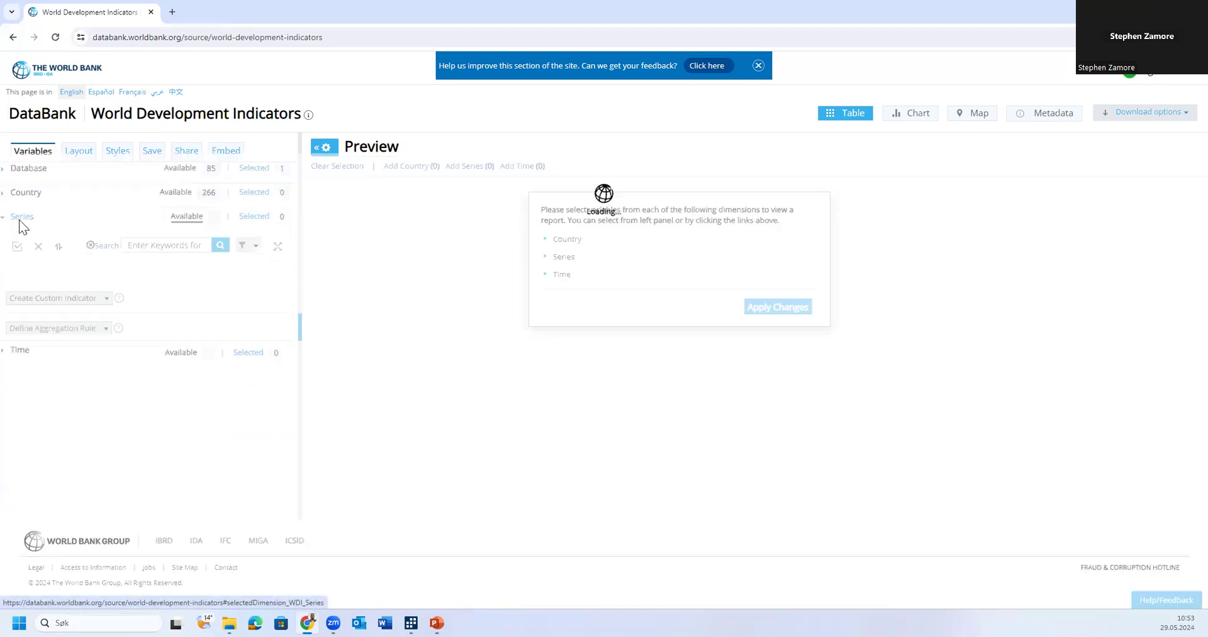
click(166, 246)
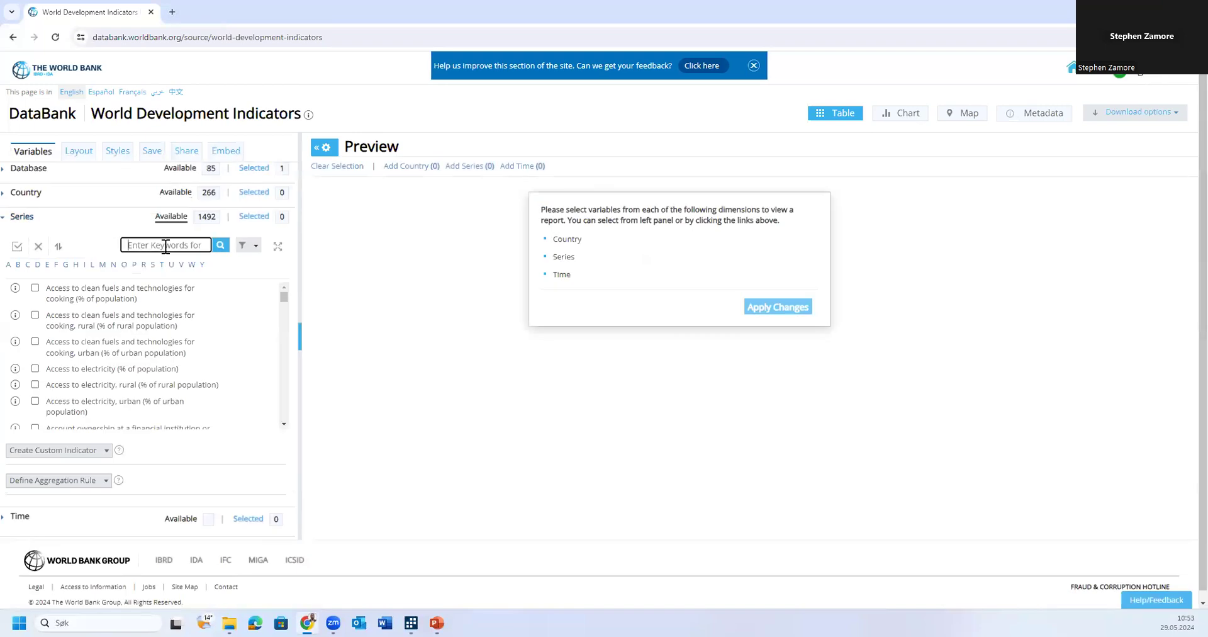
text(GDP per)
click(220, 247)
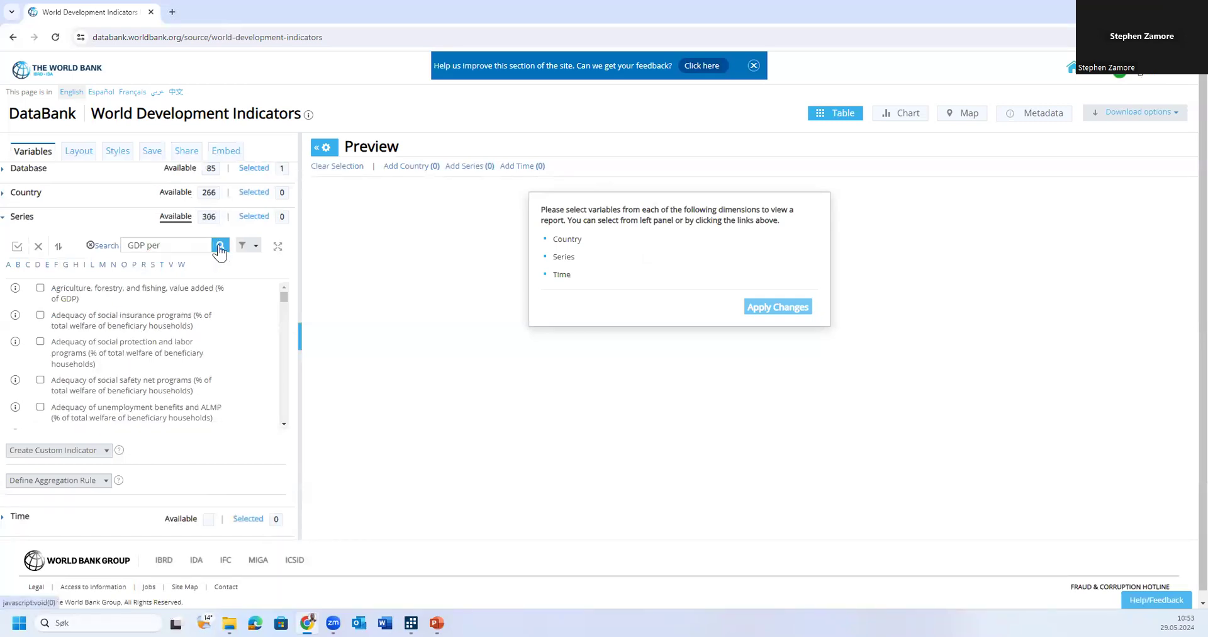
drag(283, 296, 286, 384)
Broaden the series search to 'GDP' and scroll to the GDP per capita indicators
click(171, 246)
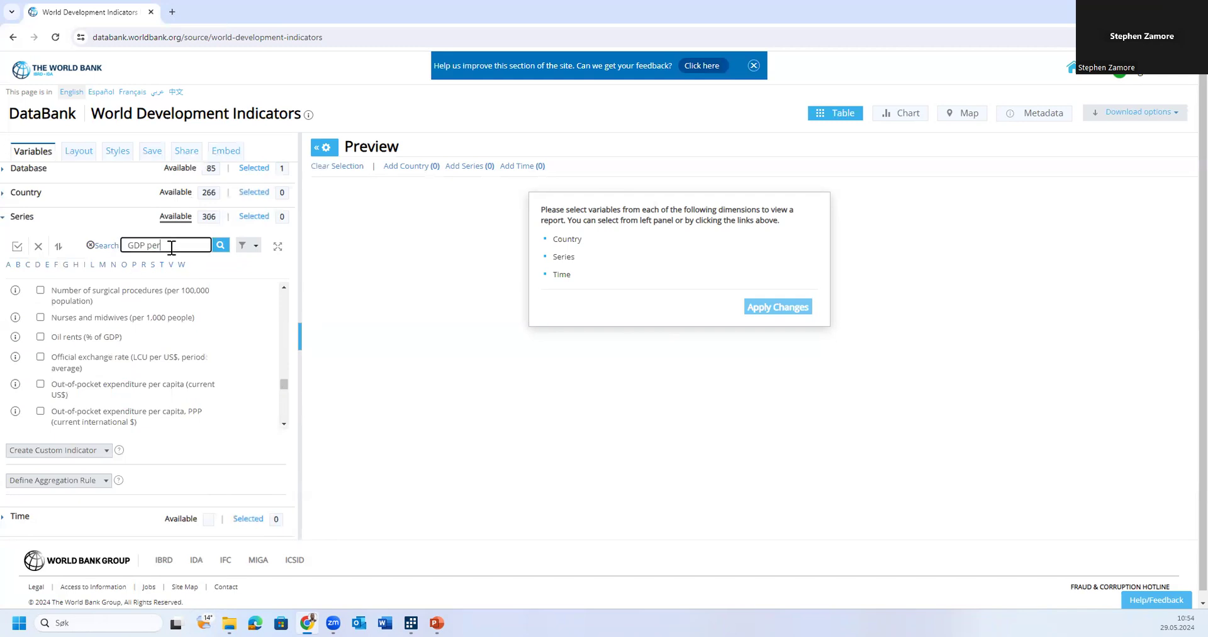
key(BackSpace)
key(BackSpace)
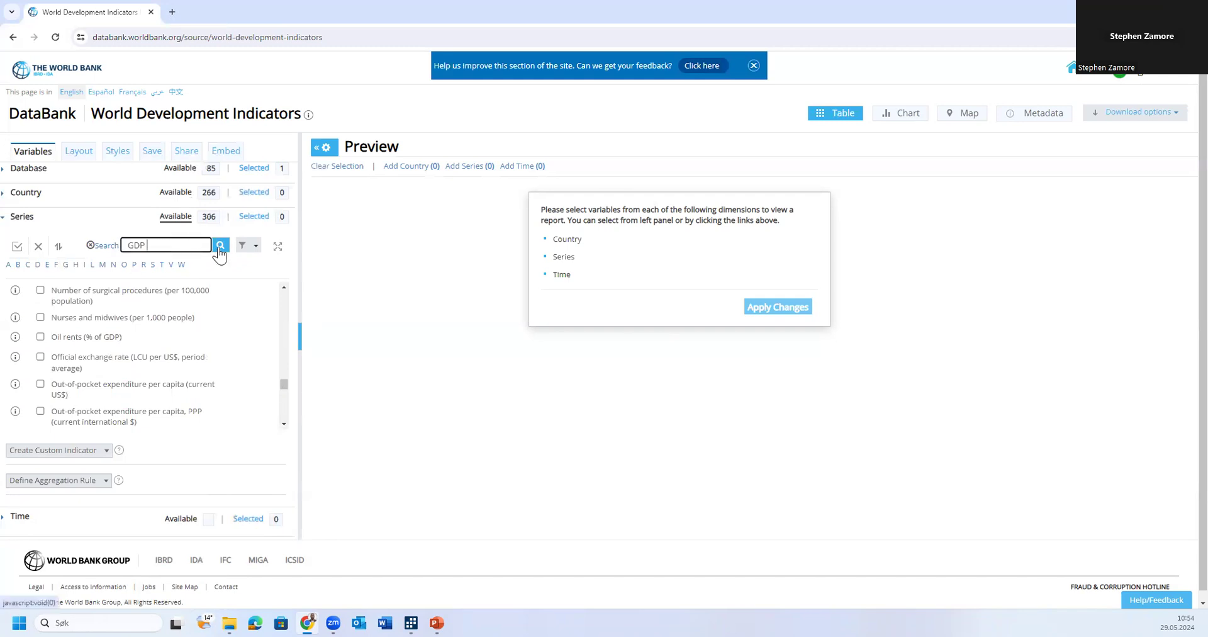
click(220, 245)
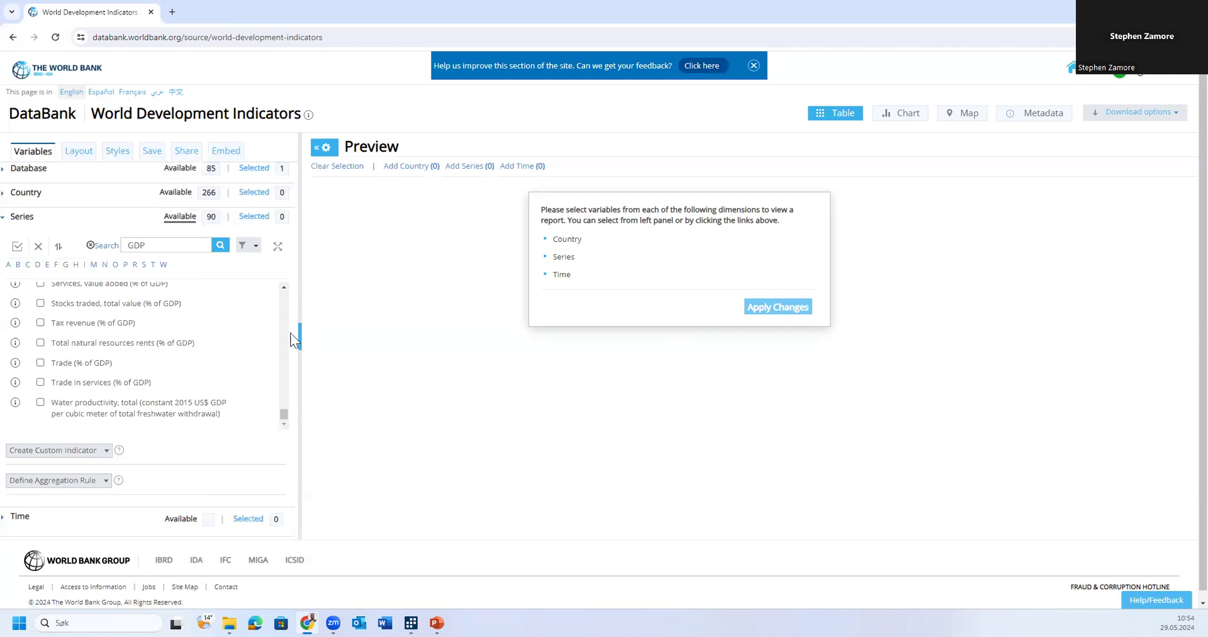
drag(282, 412, 291, 357)
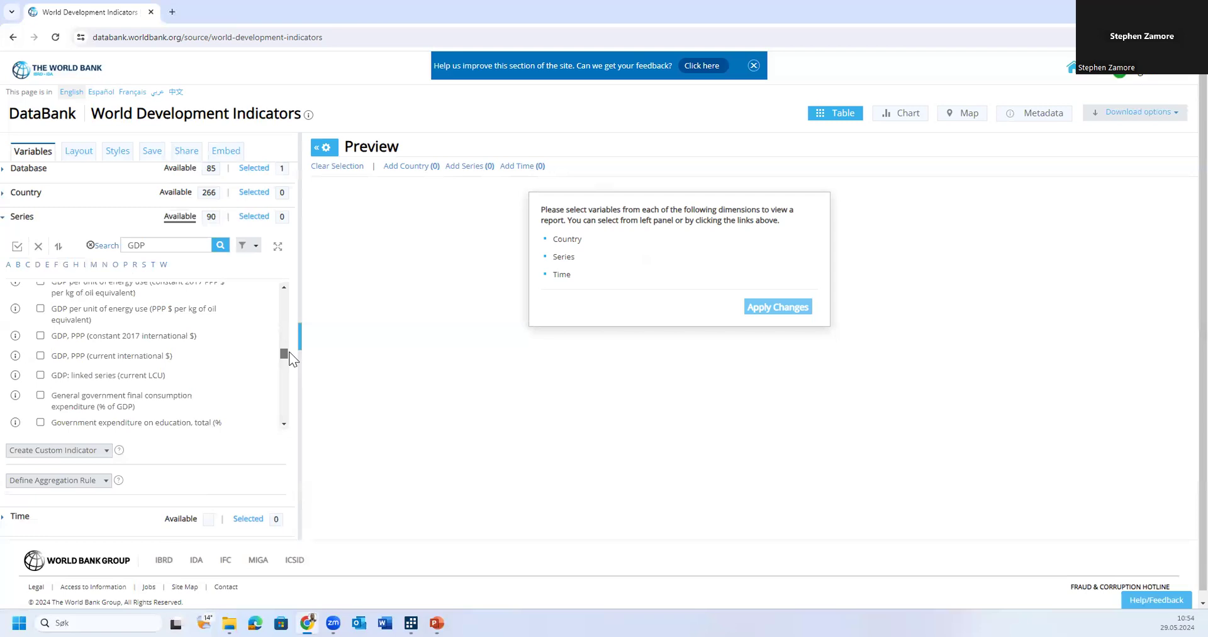
drag(290, 353, 292, 344)
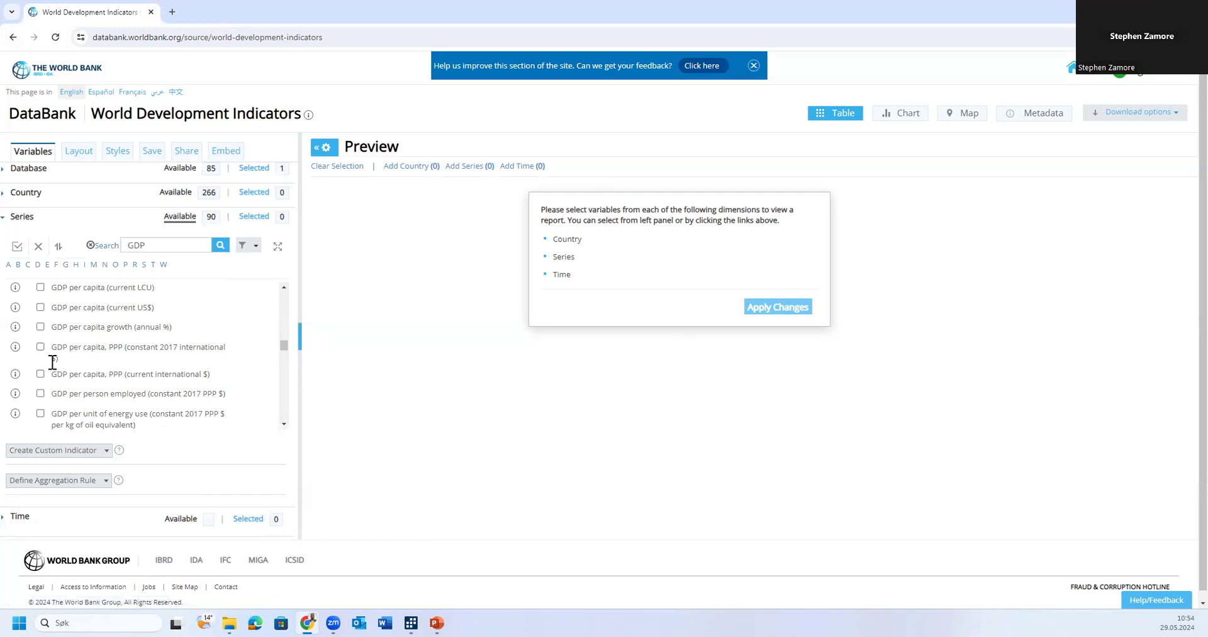
Look up the series code of GDP per capita, PPP in its details panel
click(13, 346)
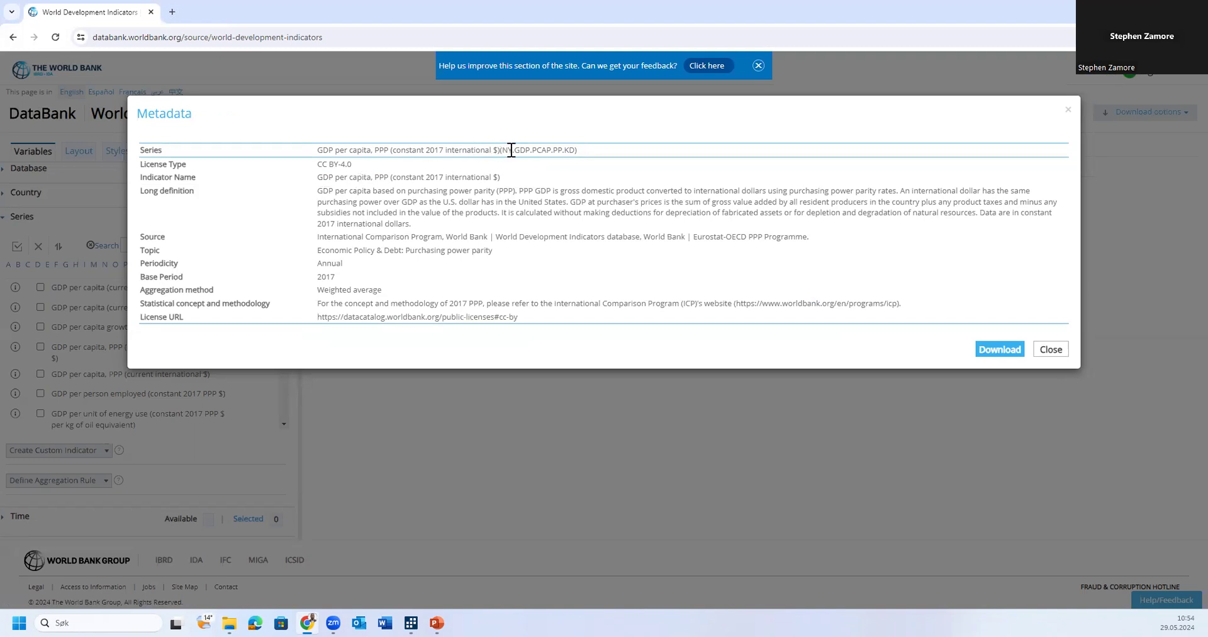
drag(508, 151, 575, 148)
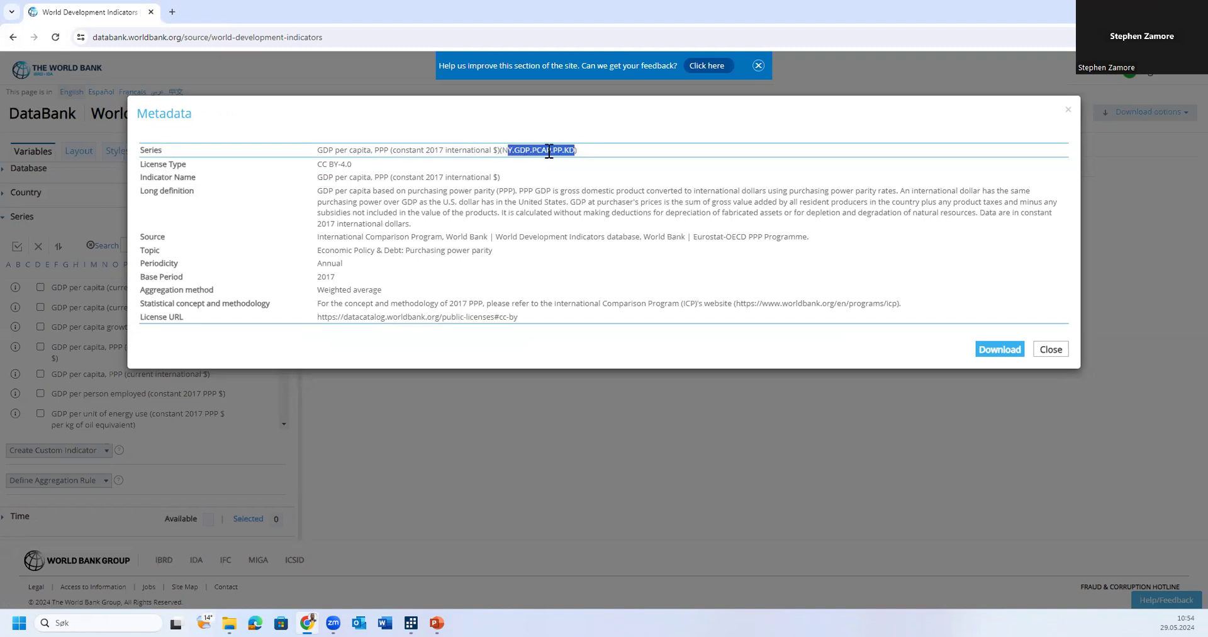
click(548, 151)
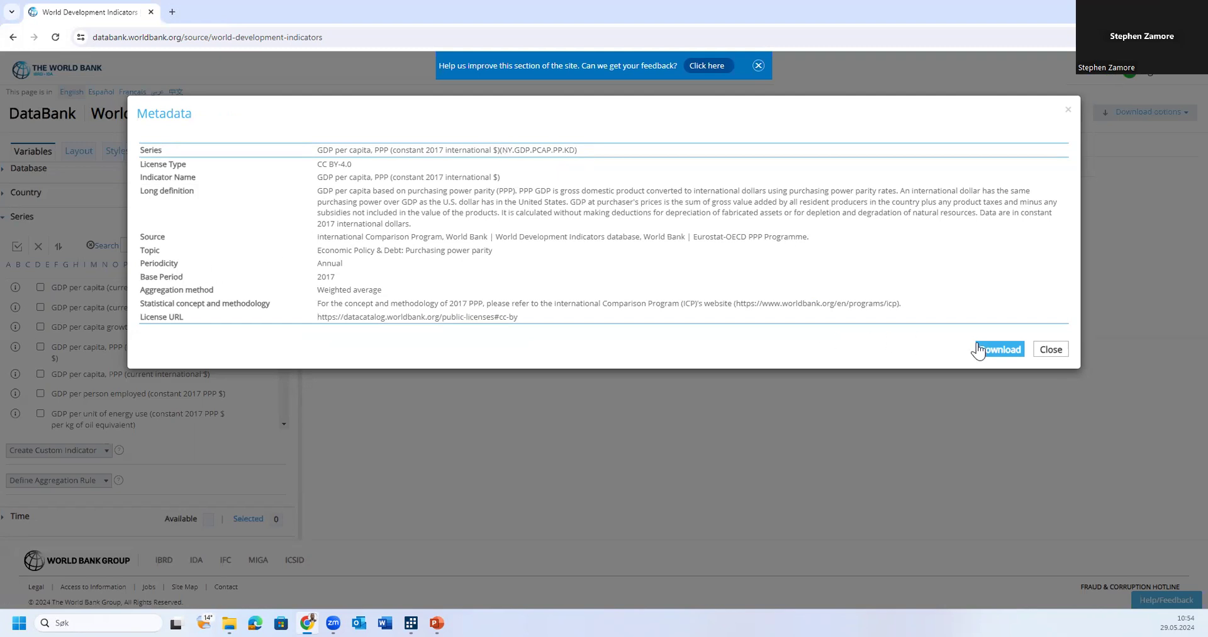
click(1053, 352)
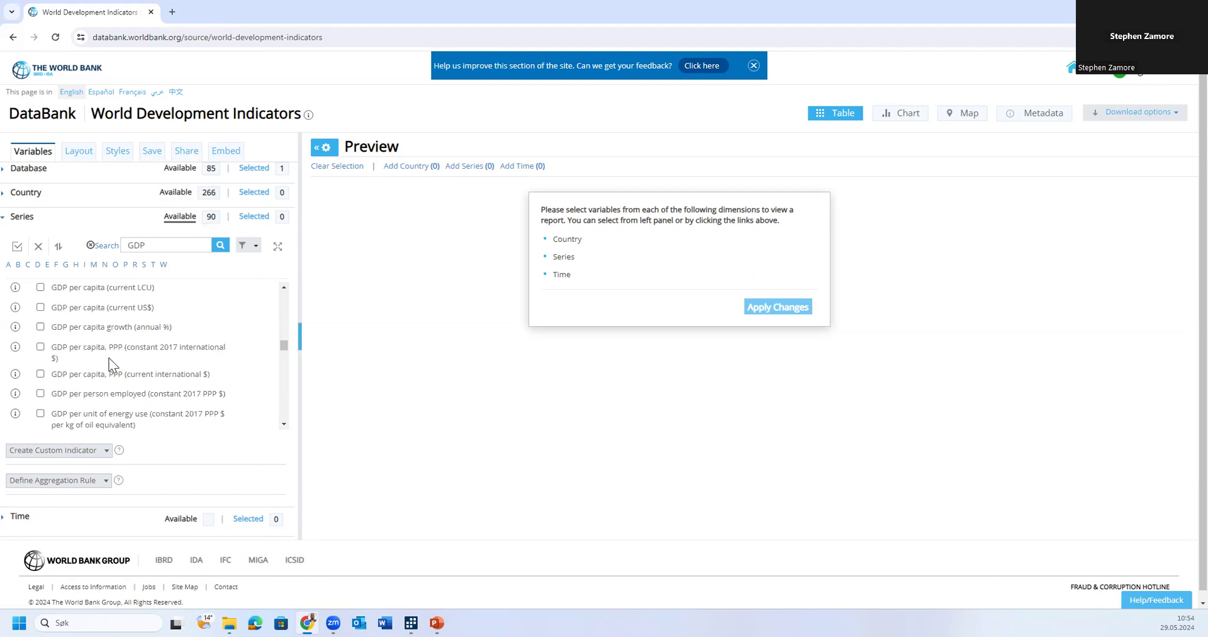
Check the GDP per capita (current US$) details, then return to PowerPoint
click(15, 308)
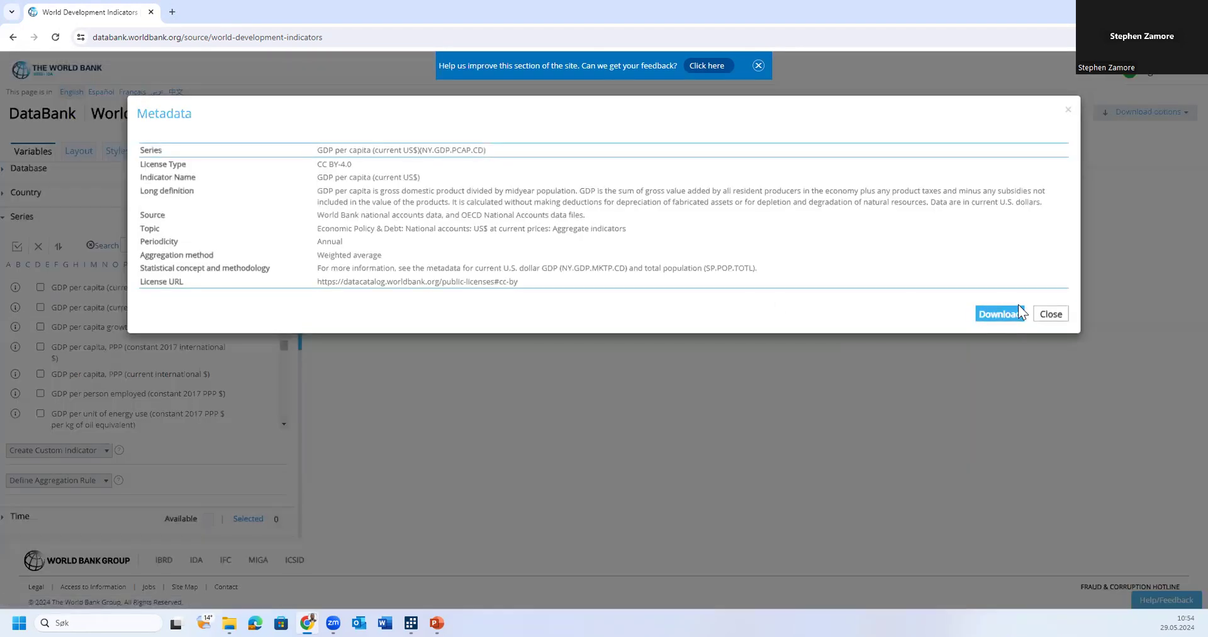
click(1048, 314)
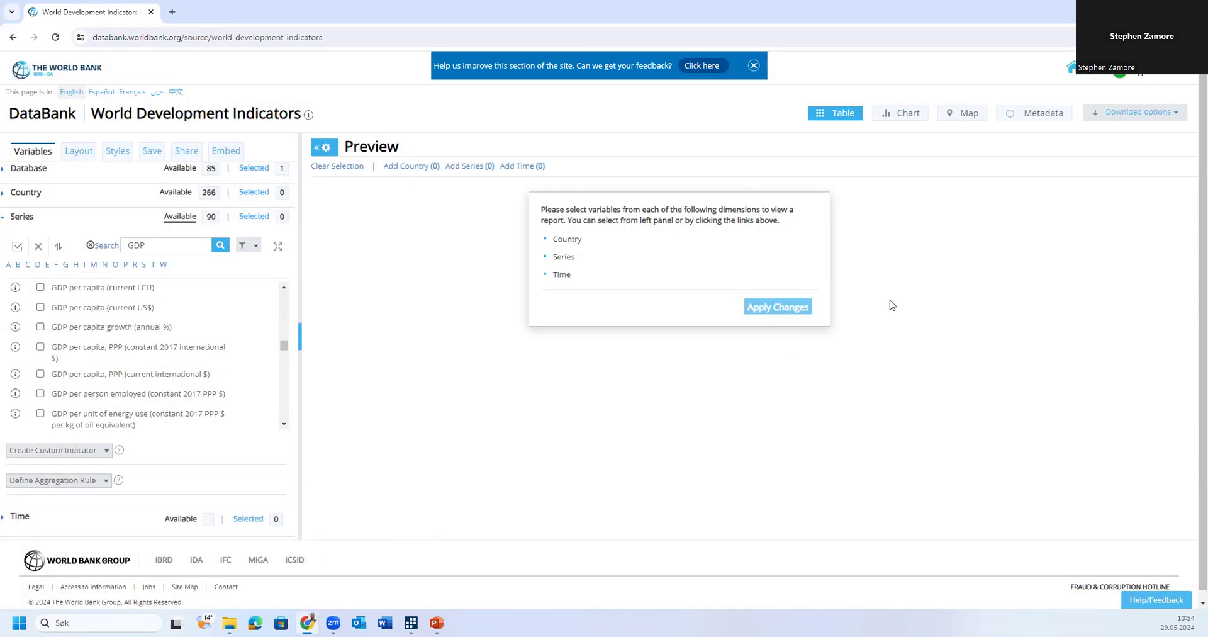
key(alt+Tab)
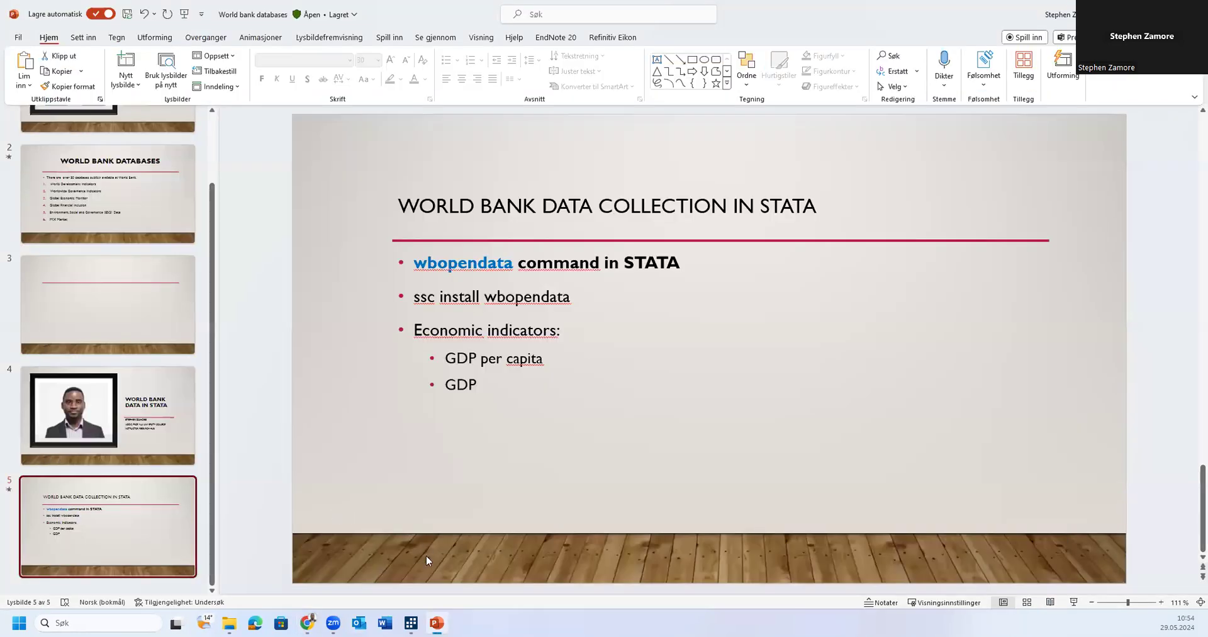
Switch to Stata's main window and bring up the help wbopendata_sourceid page in the Viewer
click(410, 622)
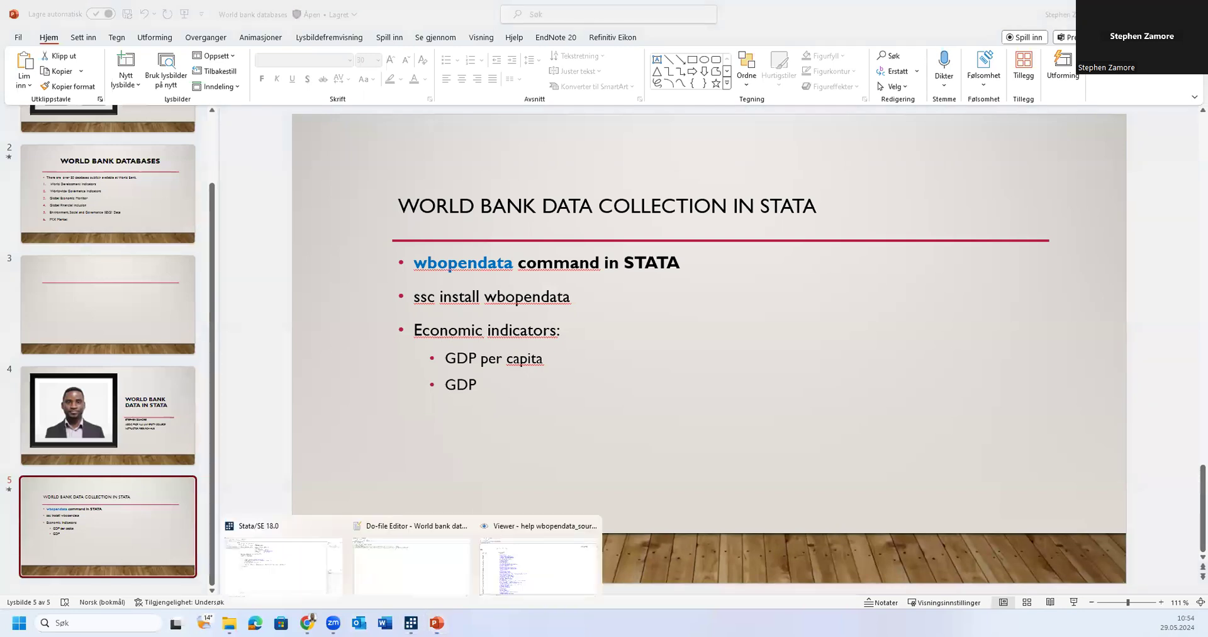
click(277, 591)
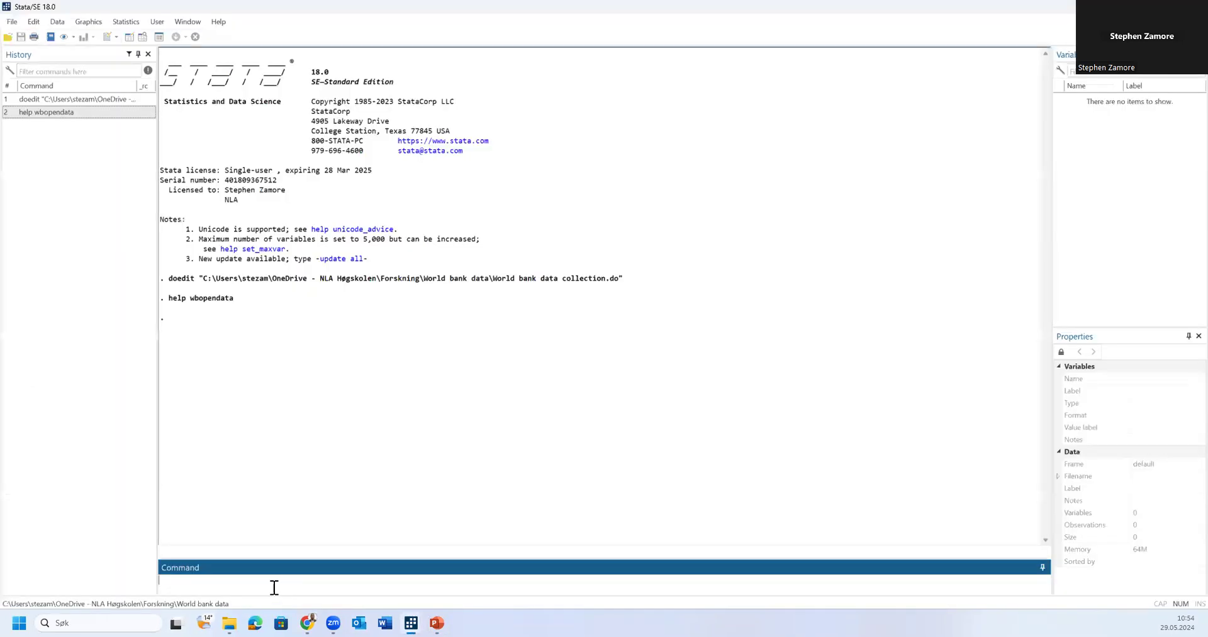
click(245, 307)
drag(245, 306, 166, 303)
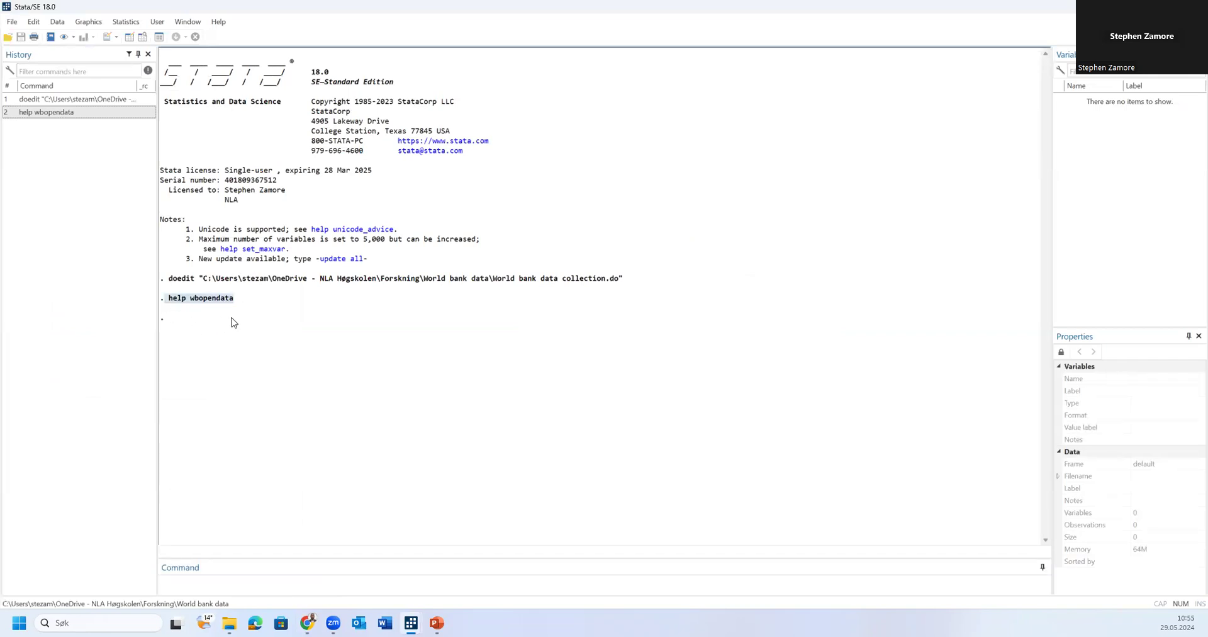
mouse_move(229, 622)
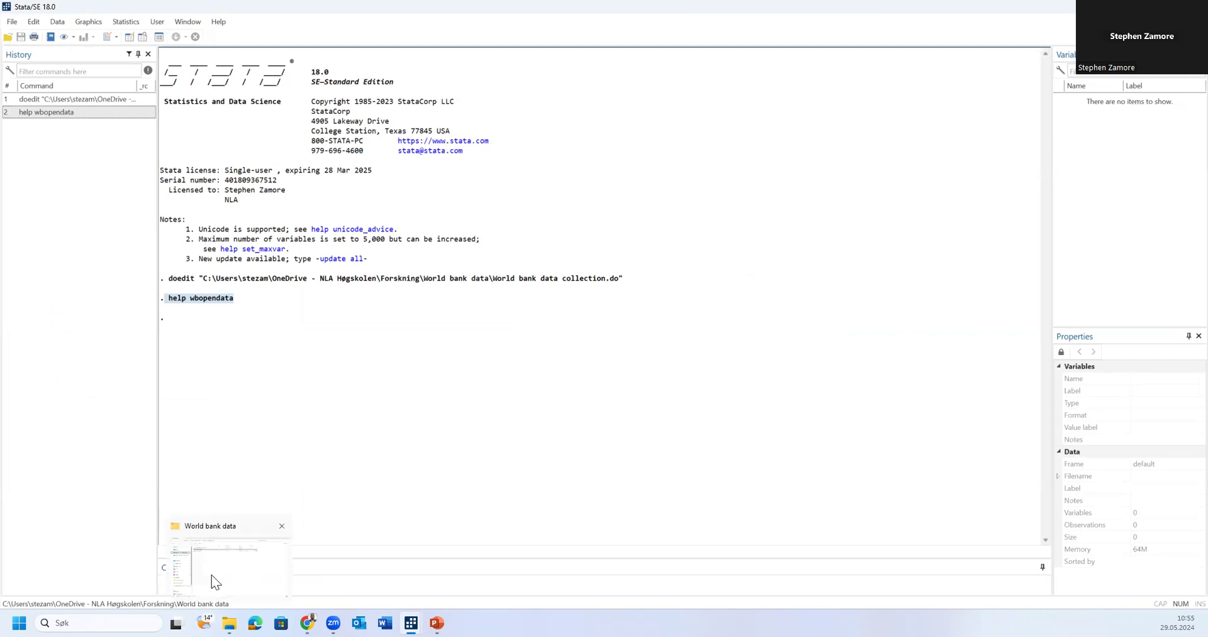
click(368, 586)
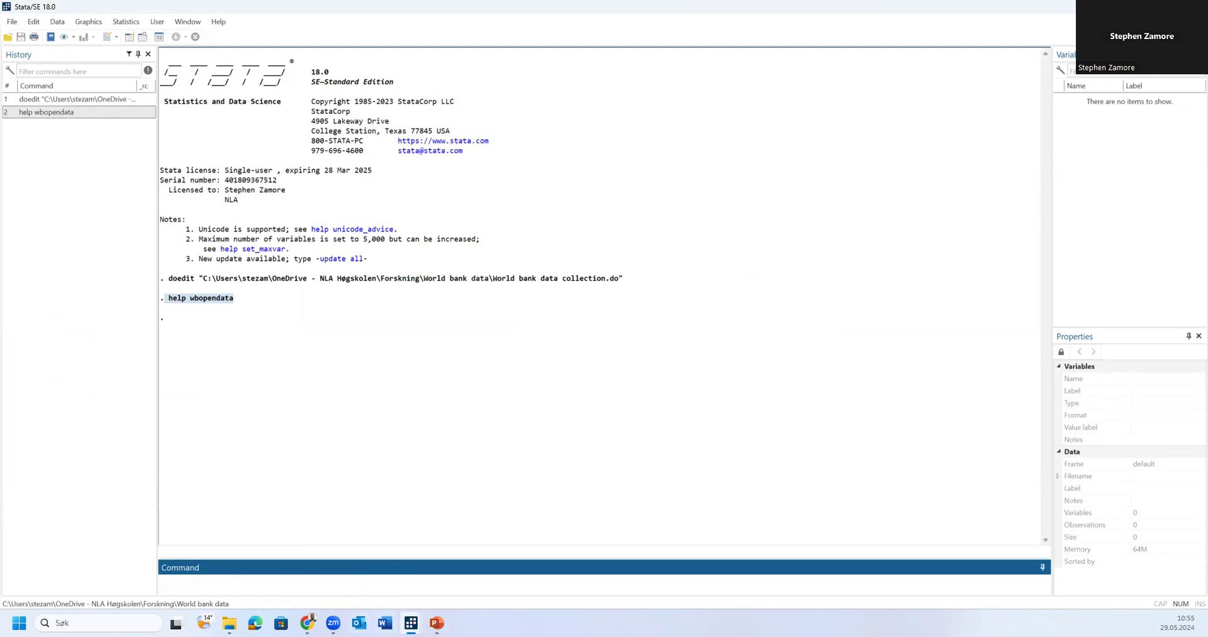
Scroll the wbopendata source help down to the 01 Doing Business indicator codes
mouse_move(410, 622)
click(512, 570)
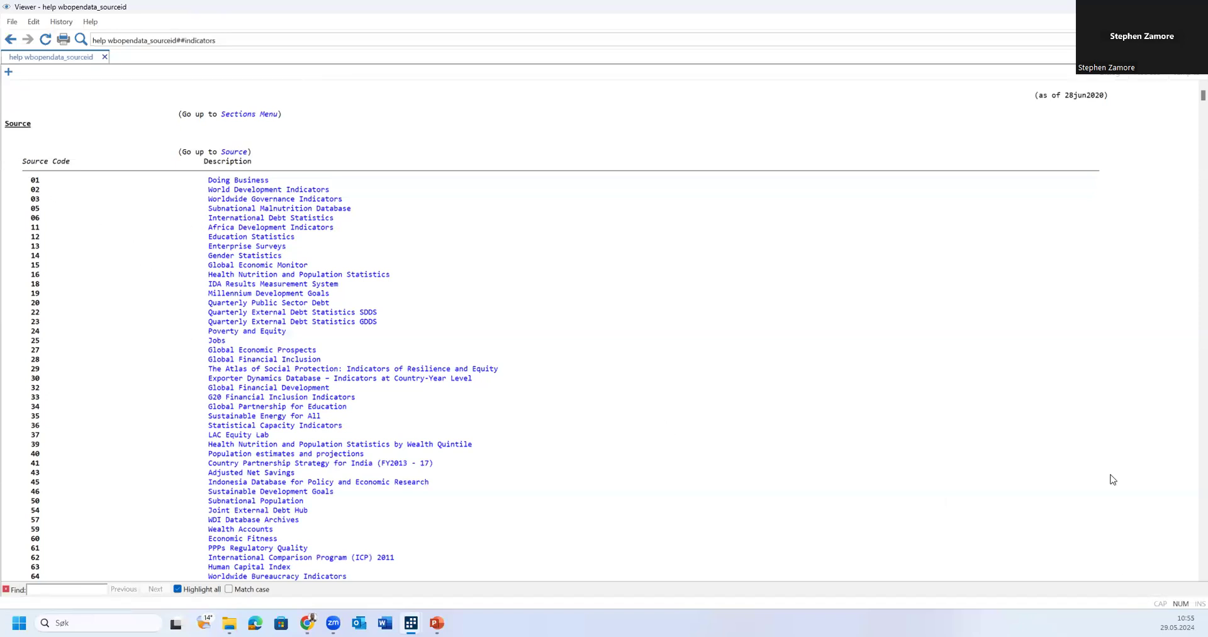
scroll(958, 352, down, 3)
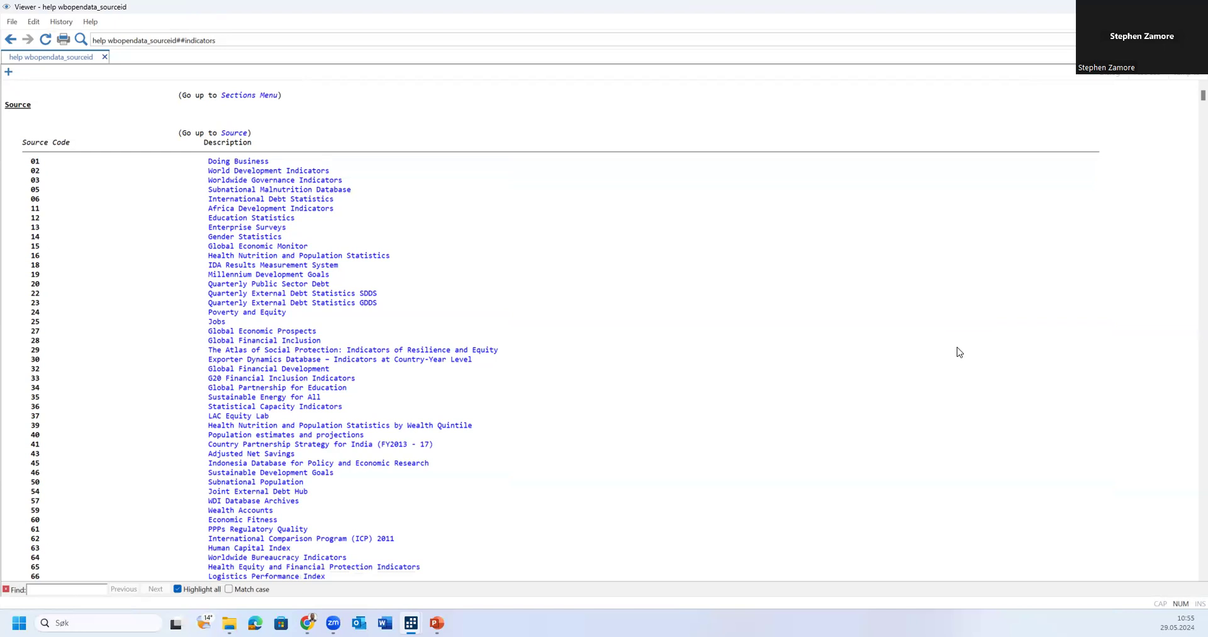
scroll(959, 351, down, 1)
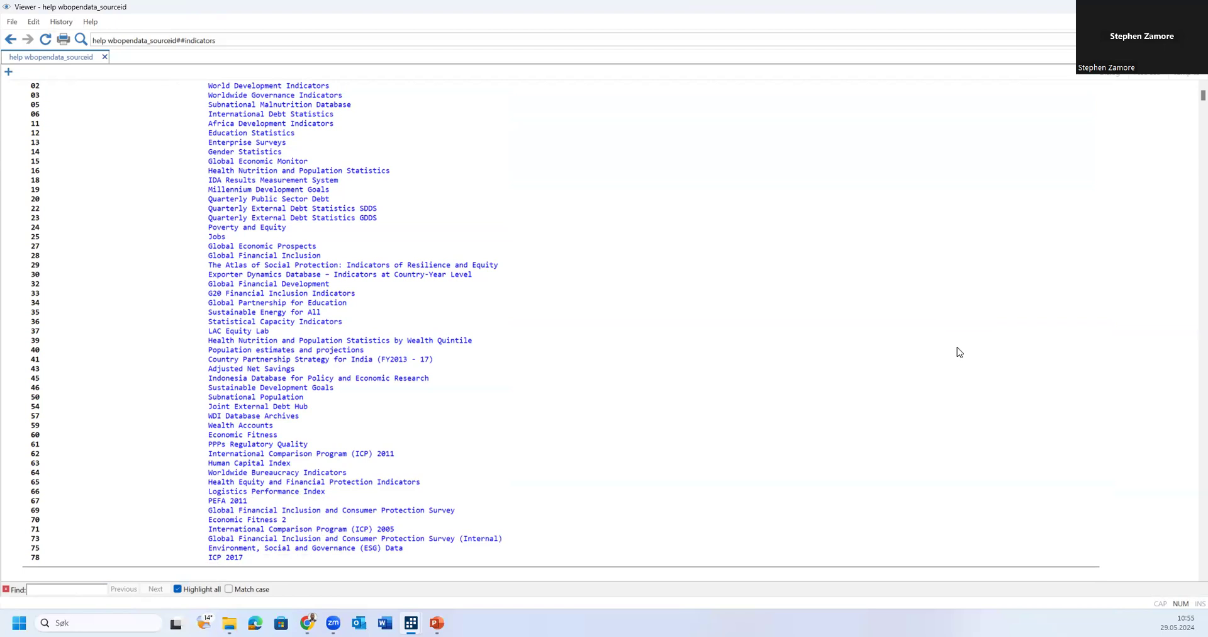
scroll(959, 351, down, 1)
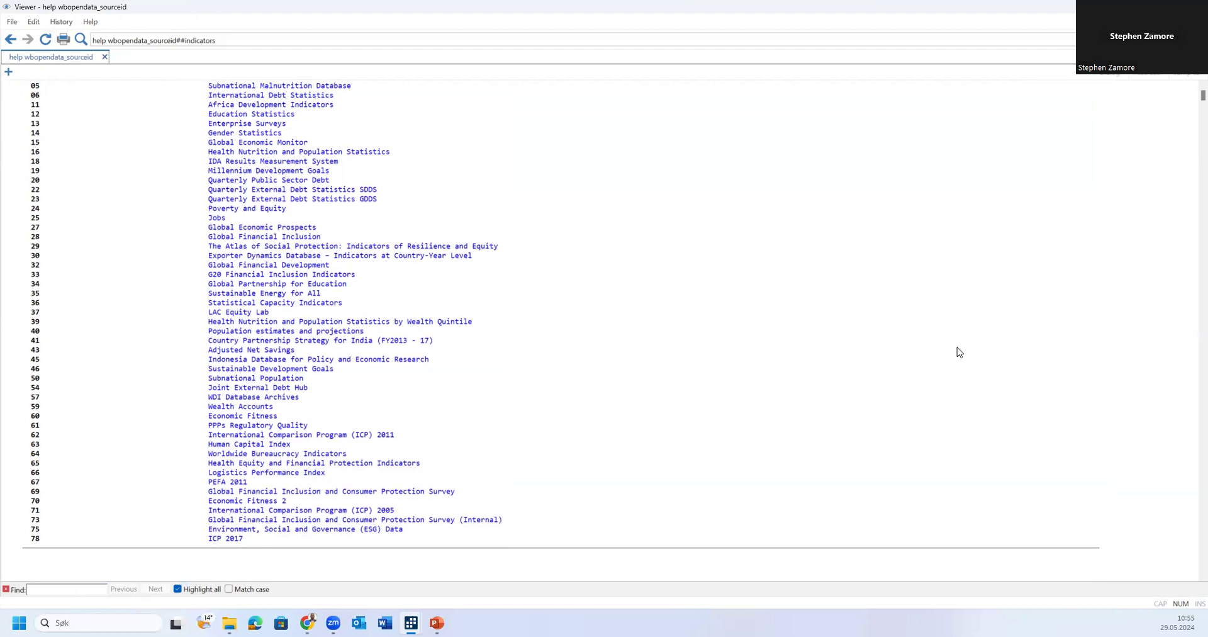
scroll(959, 351, down, 12)
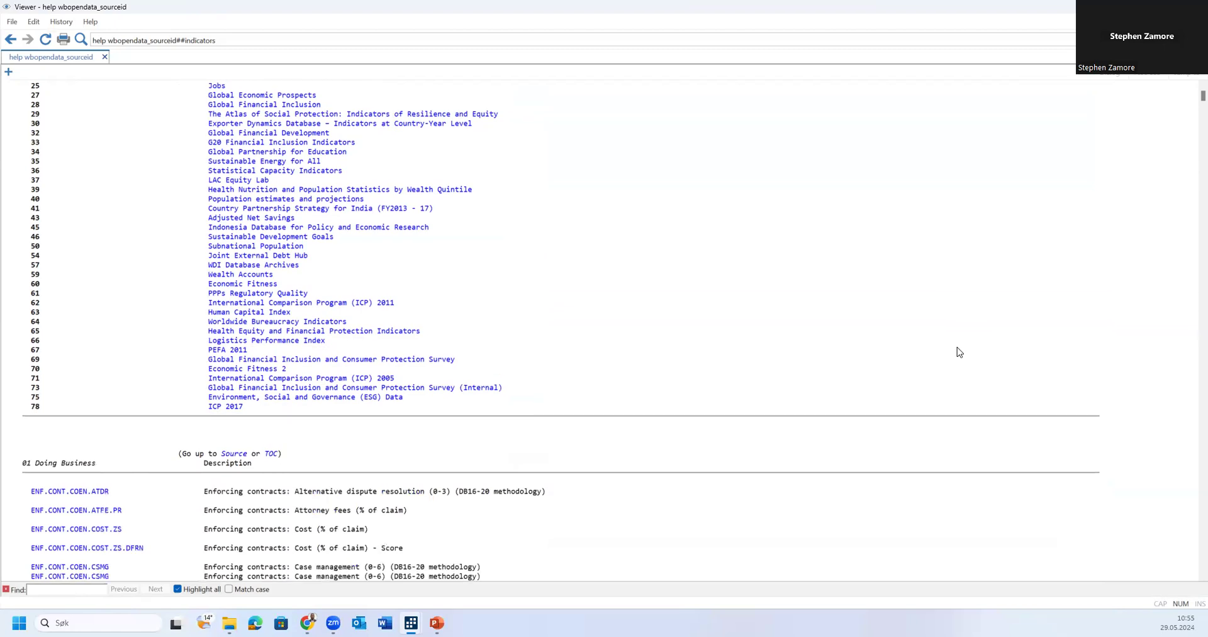
scroll(959, 352, down, 3)
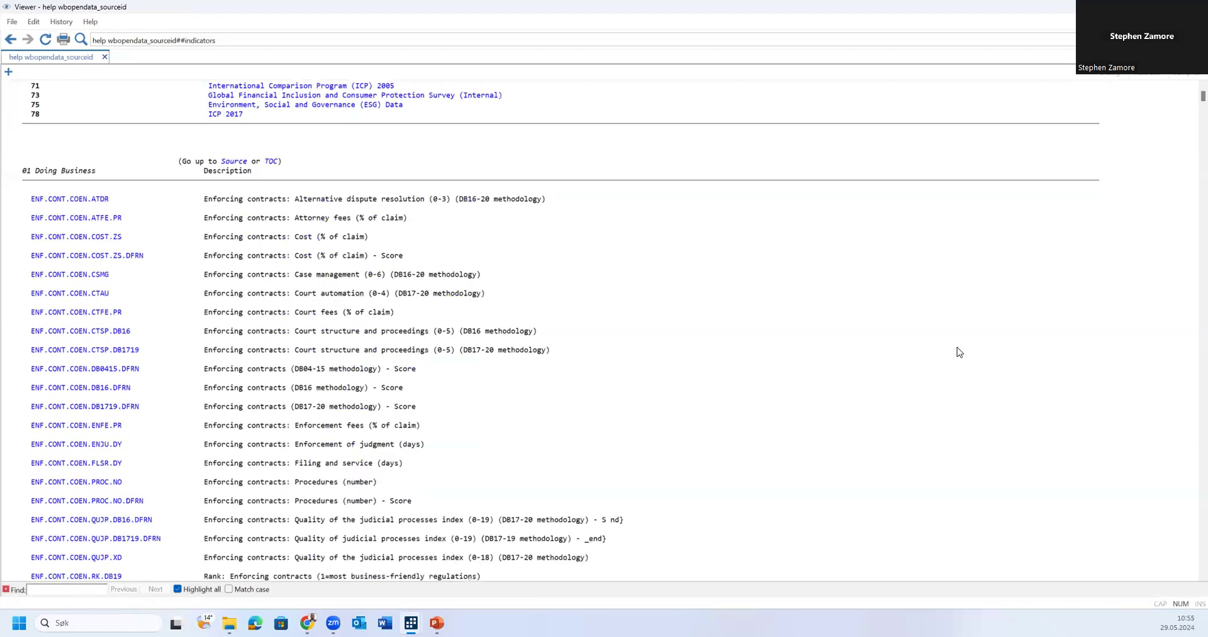
scroll(958, 351, down, 2)
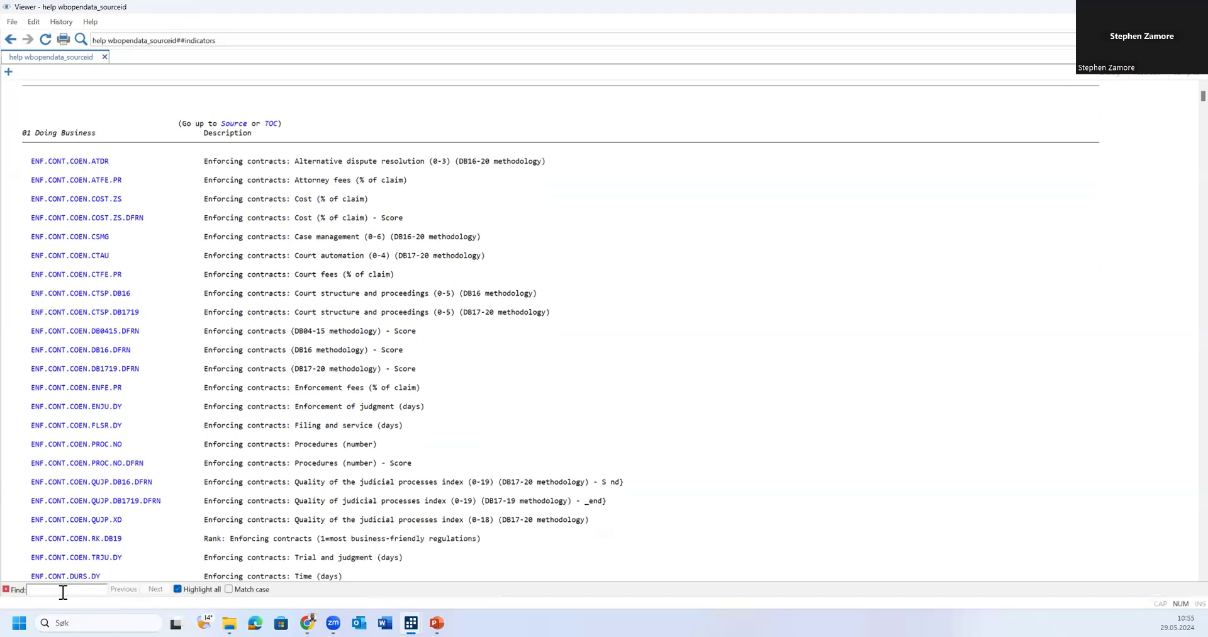
Find 'gdp per cap' in the Viewer help to reach codes like NY.GDP.PCAP.CD
text(gdp)
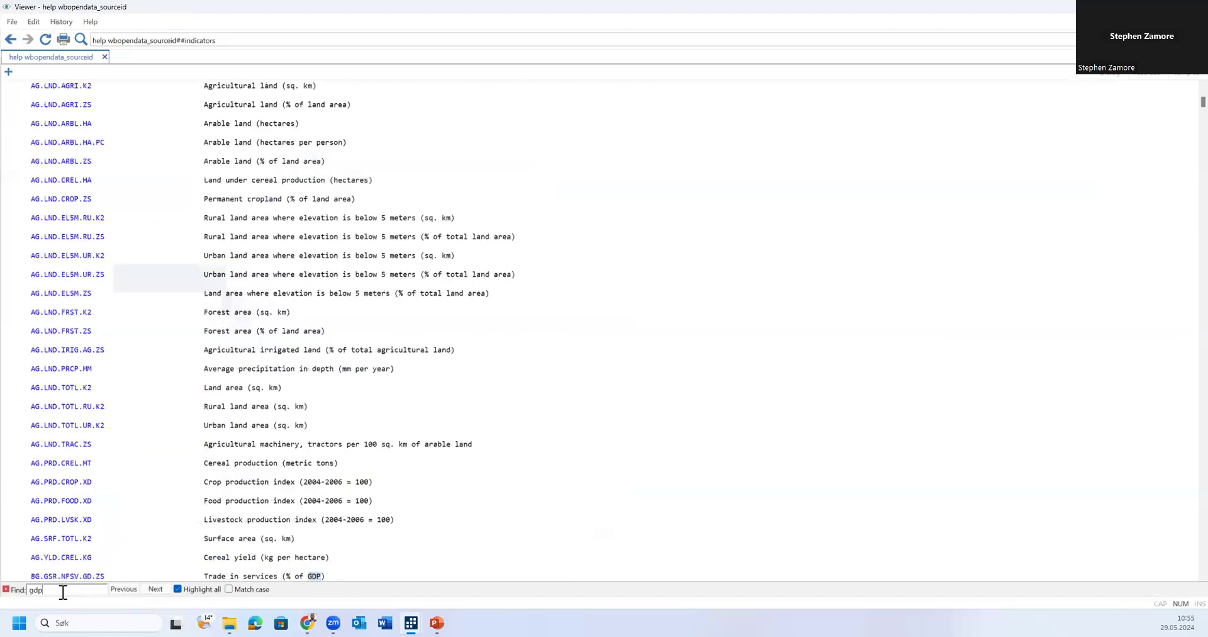
text( per)
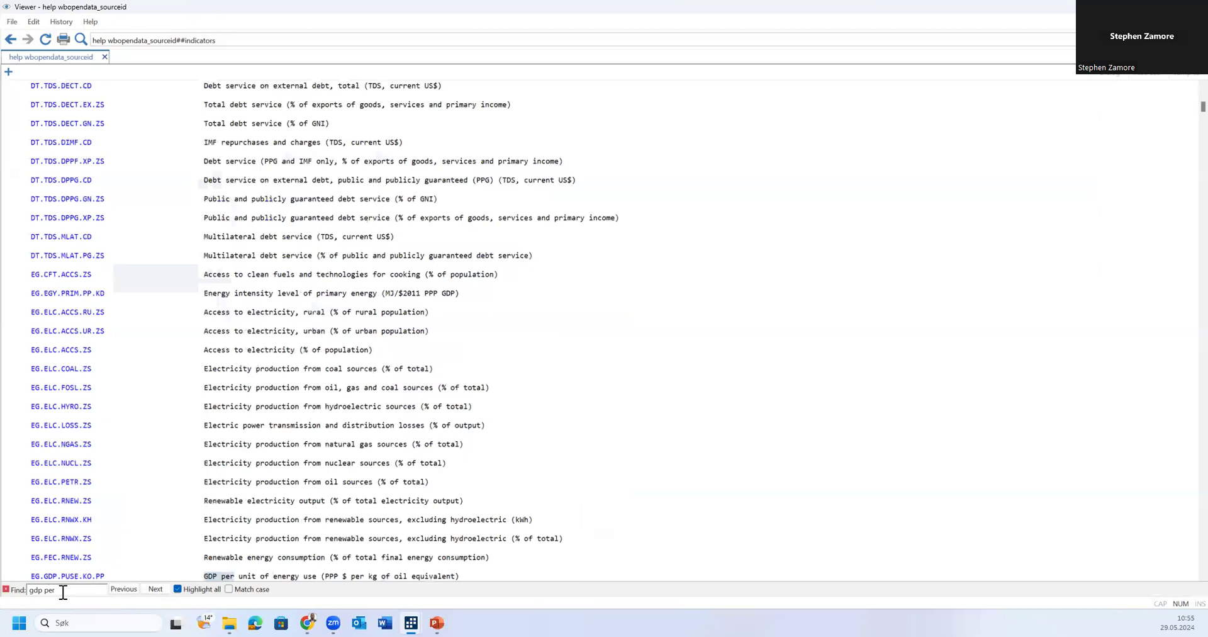
text( c)
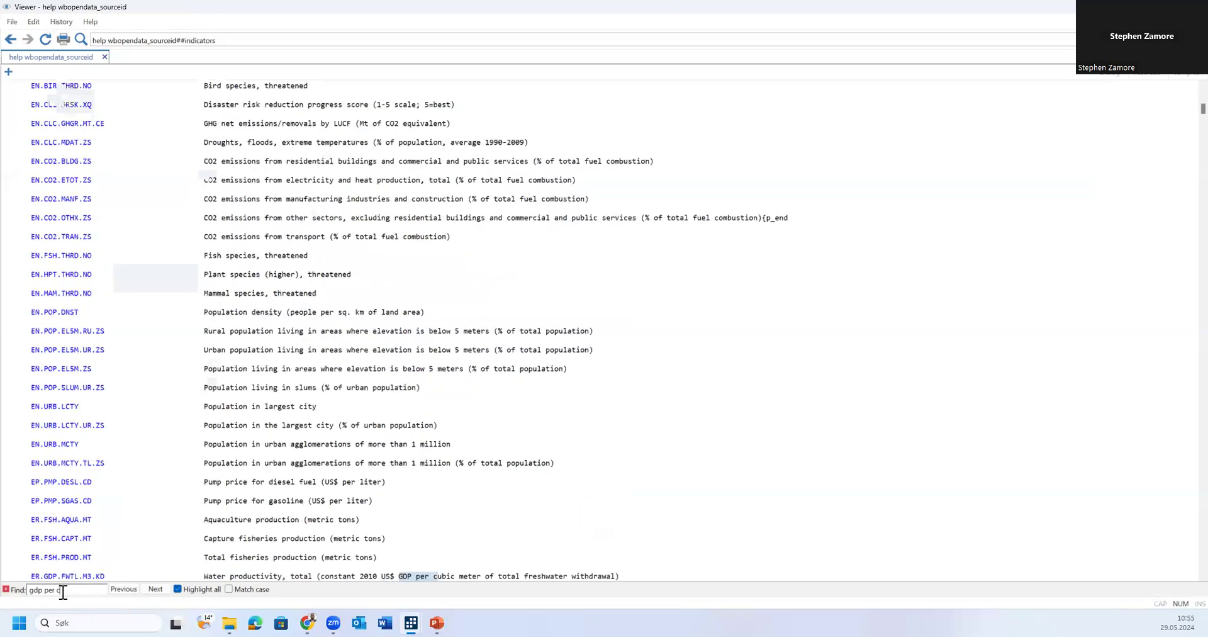
text(a)
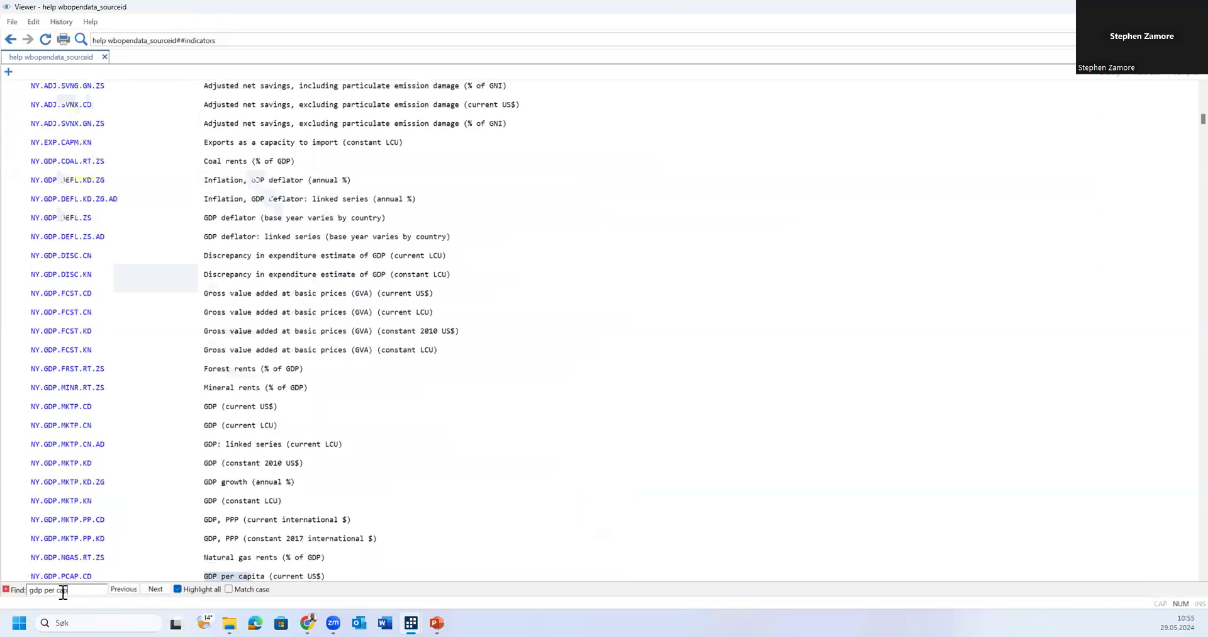
text(p)
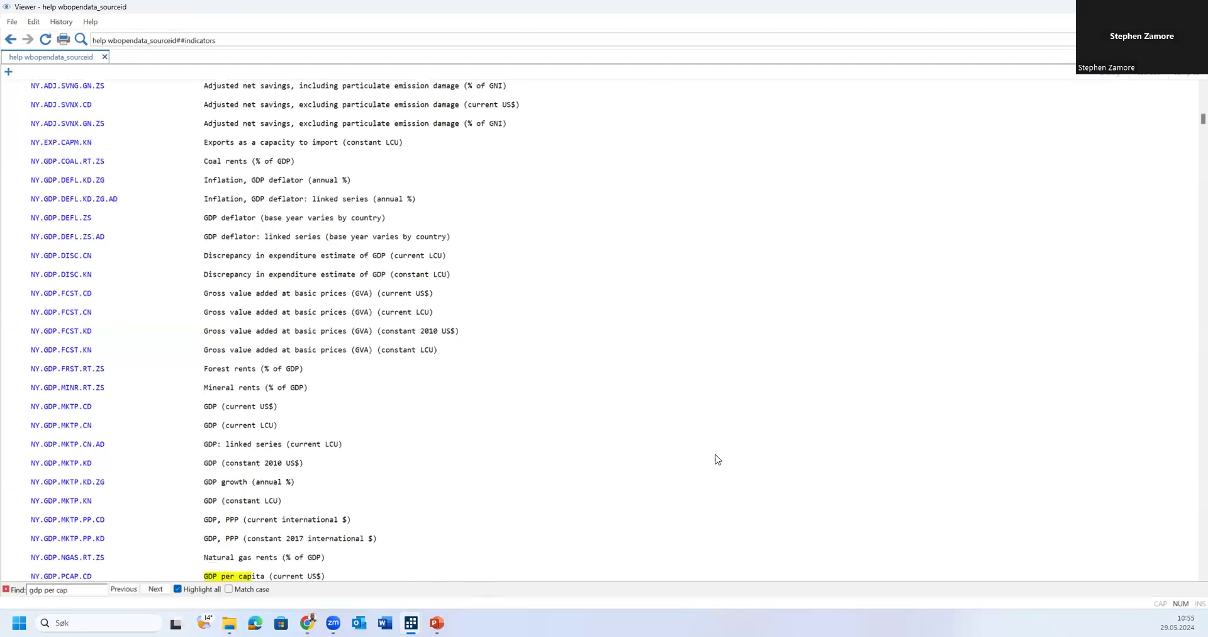
scroll(1191, 123, down, 20)
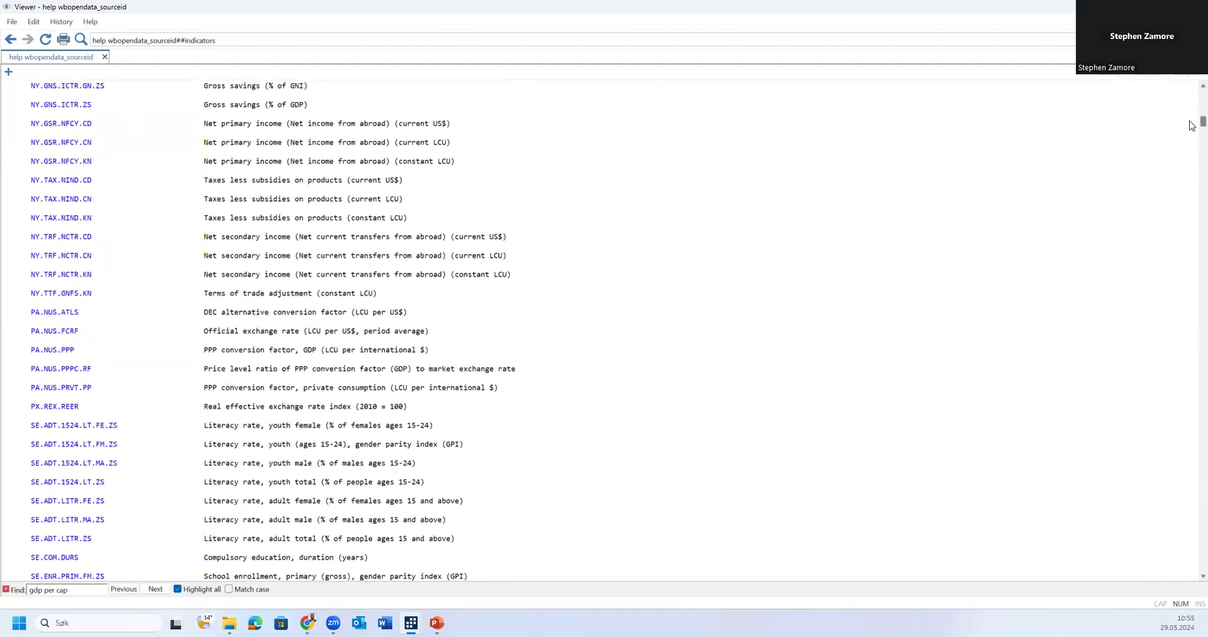
scroll(1190, 124, up, 20)
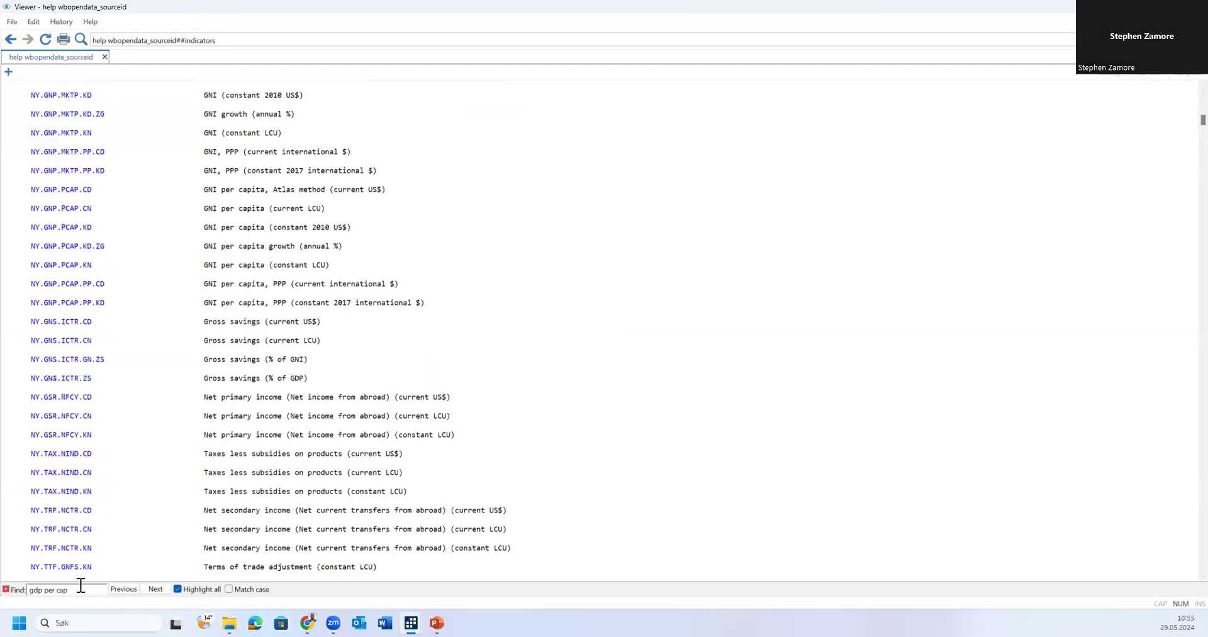
key(Return)
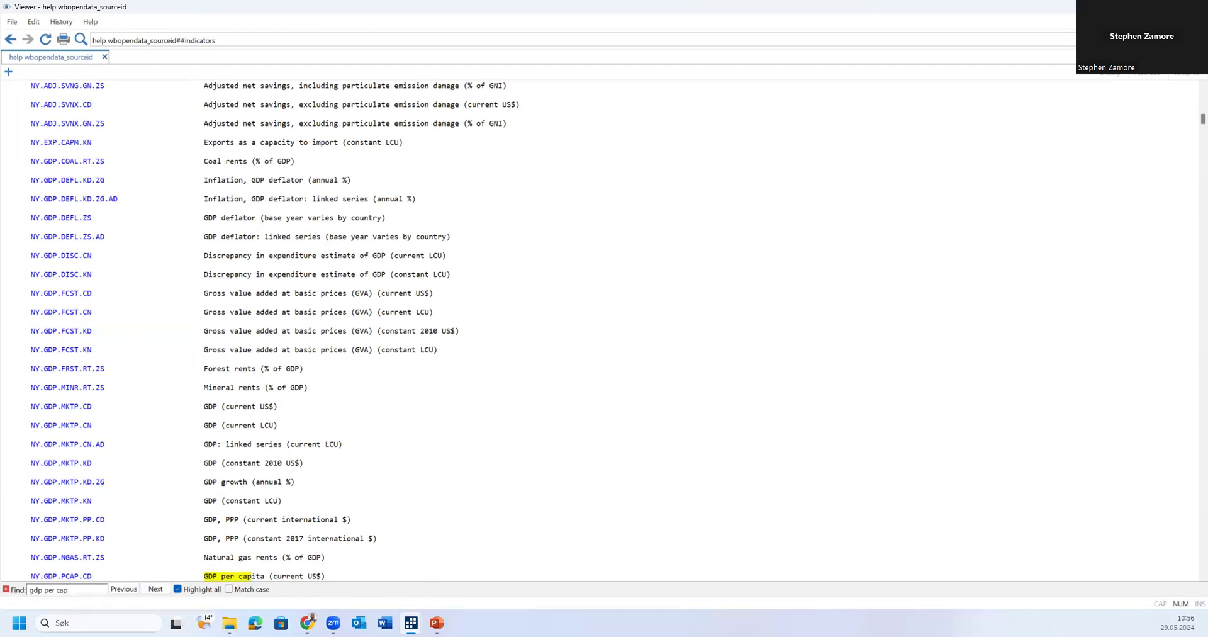
Bring the Do-file Editor forward and highlight the four GDP indicator codes on line 5
mouse_move(412, 619)
click(379, 574)
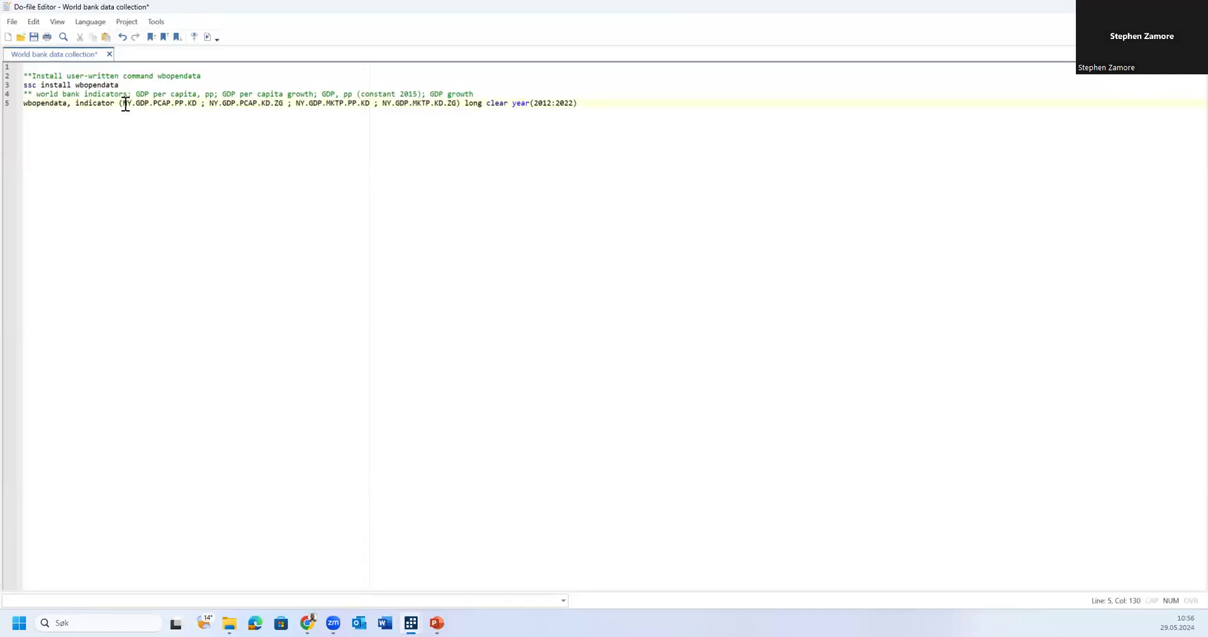
drag(125, 104, 469, 105)
click(286, 140)
Review the long, clear and year(2012:2022) options, then select the whole wbopendata line
double_click(467, 104)
drag(488, 104, 509, 103)
click(568, 111)
drag(532, 110, 513, 104)
click(540, 107)
drag(580, 104, 25, 104)
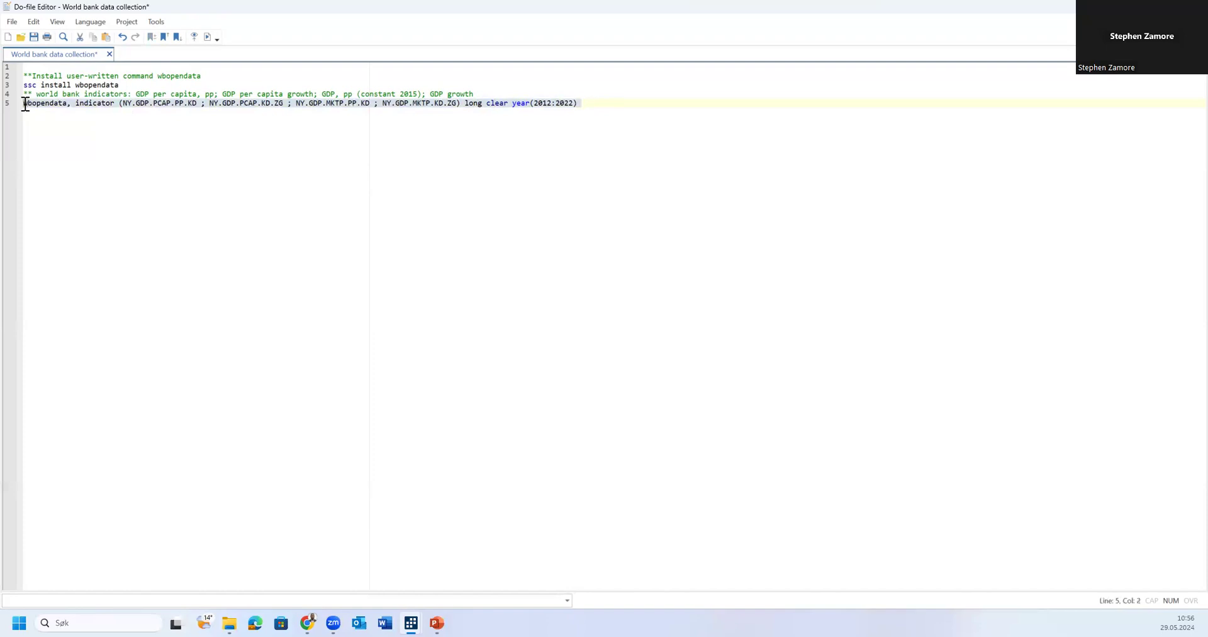
Execute the selected wbopendata line and view the 2,926 loaded observations in the main window
click(208, 37)
mouse_move(412, 620)
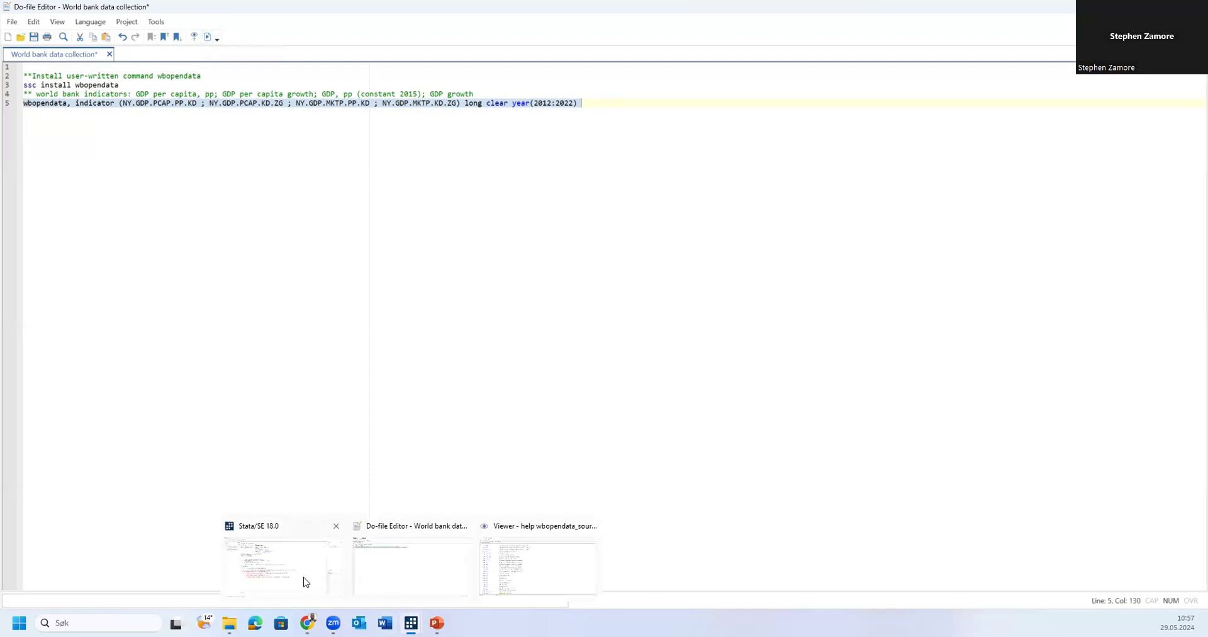
click(307, 577)
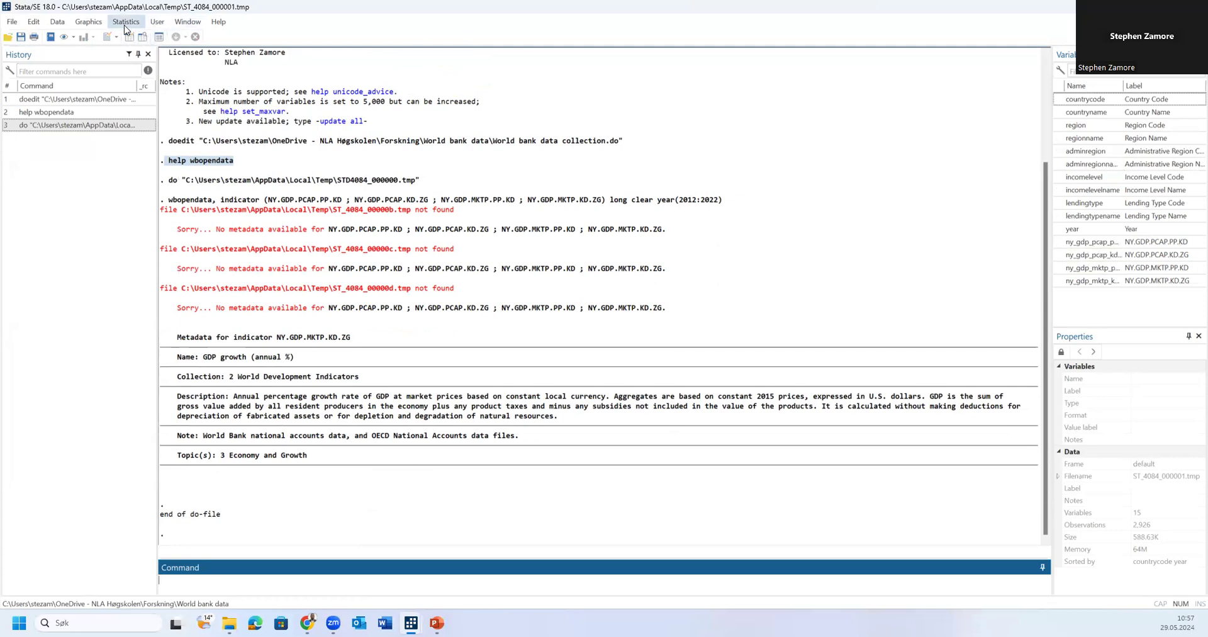
click(57, 22)
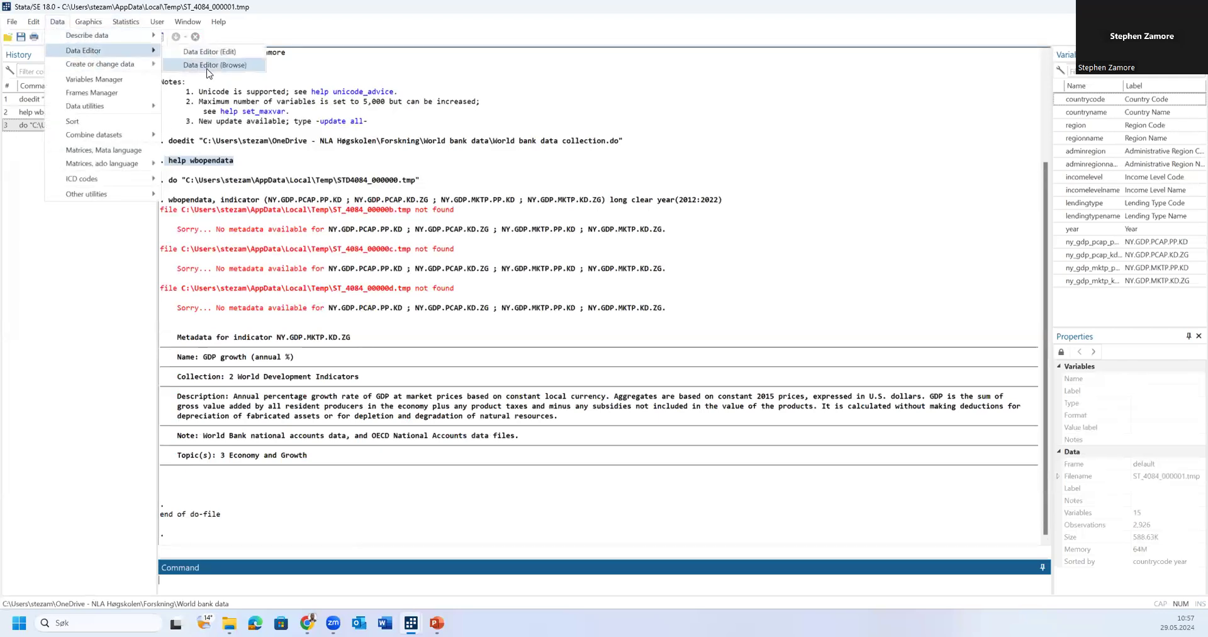
click(433, 294)
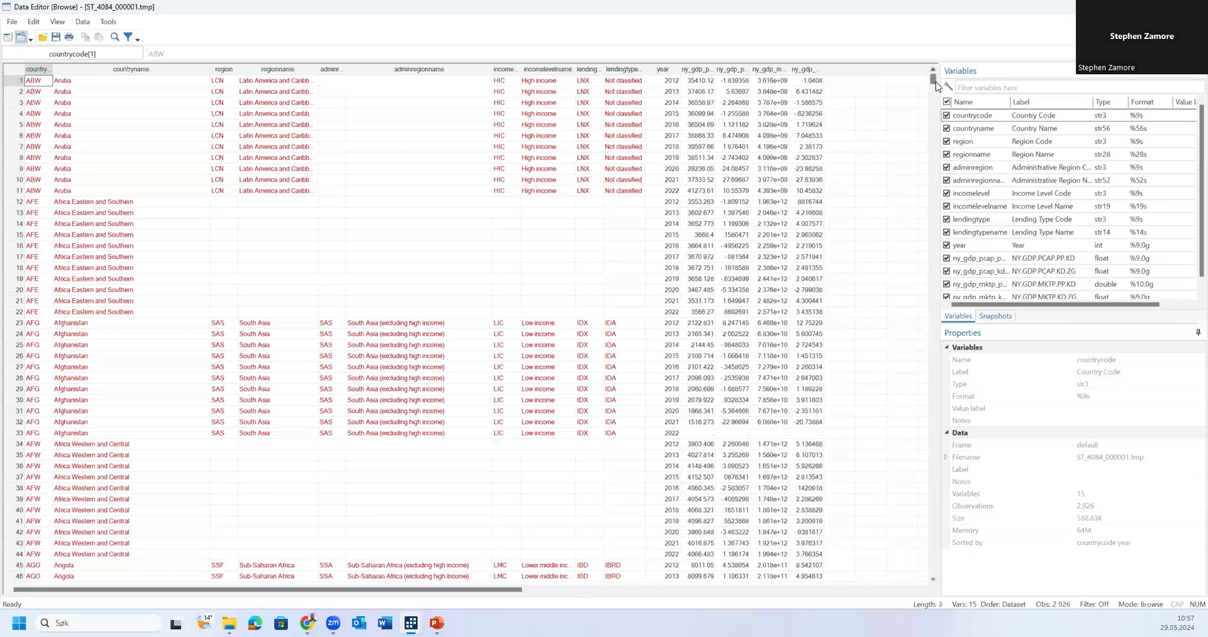
drag(934, 82, 933, 151)
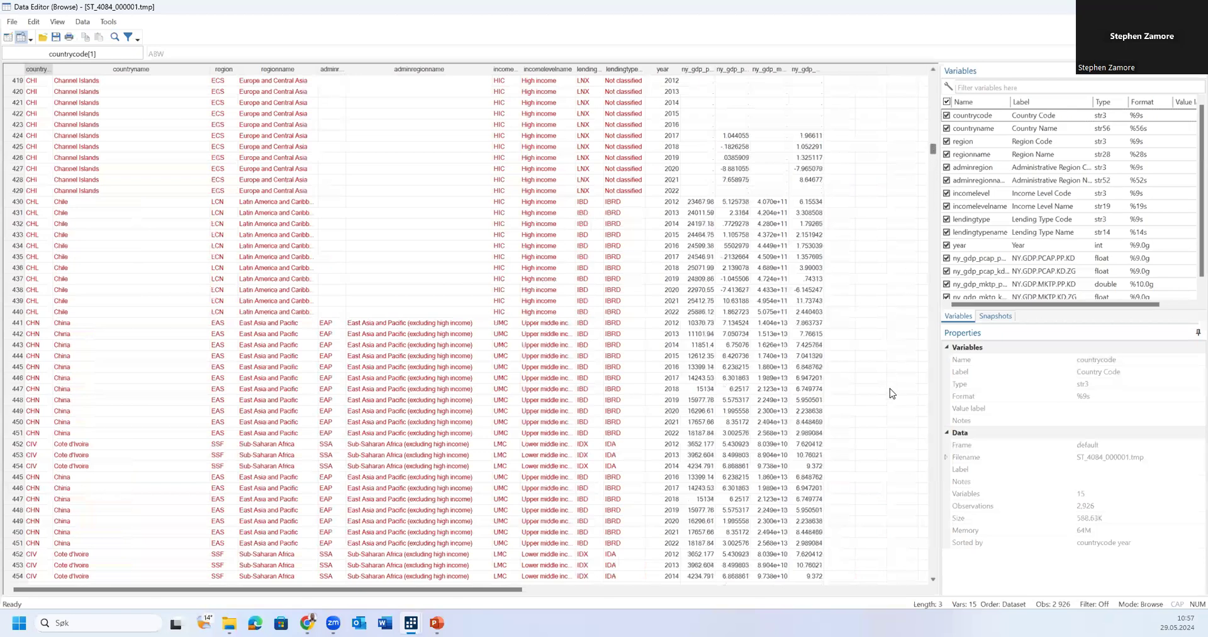
drag(890, 393, 890, 468)
drag(890, 524, 905, 576)
drag(914, 273, 918, 81)
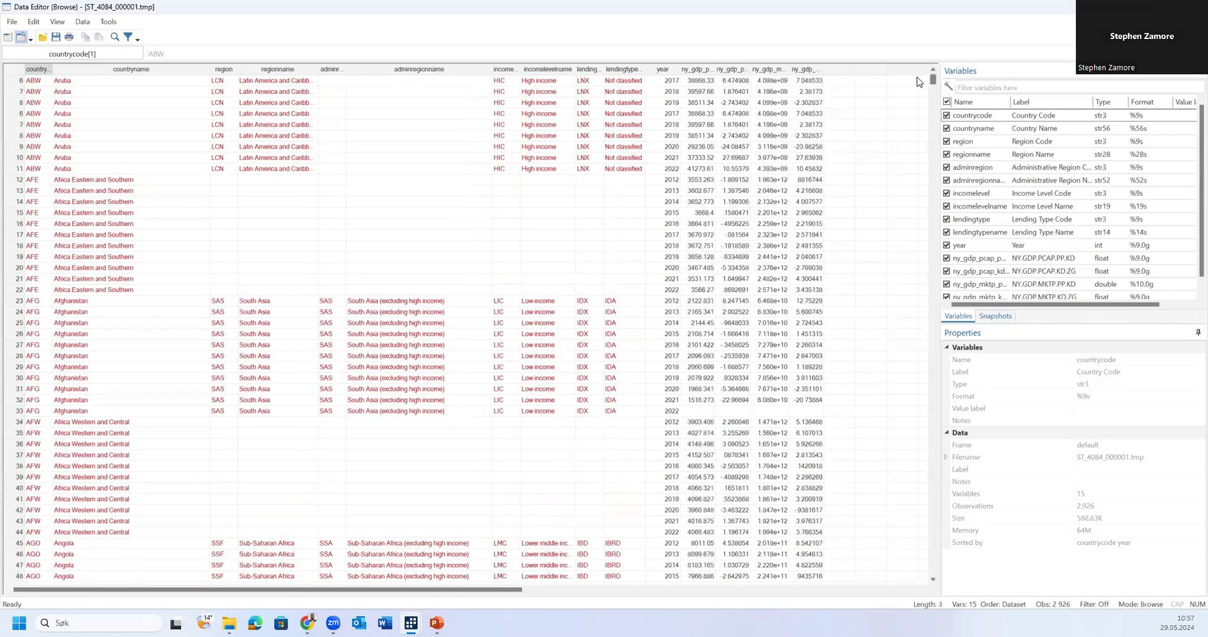
scroll(708, 83, up, 1)
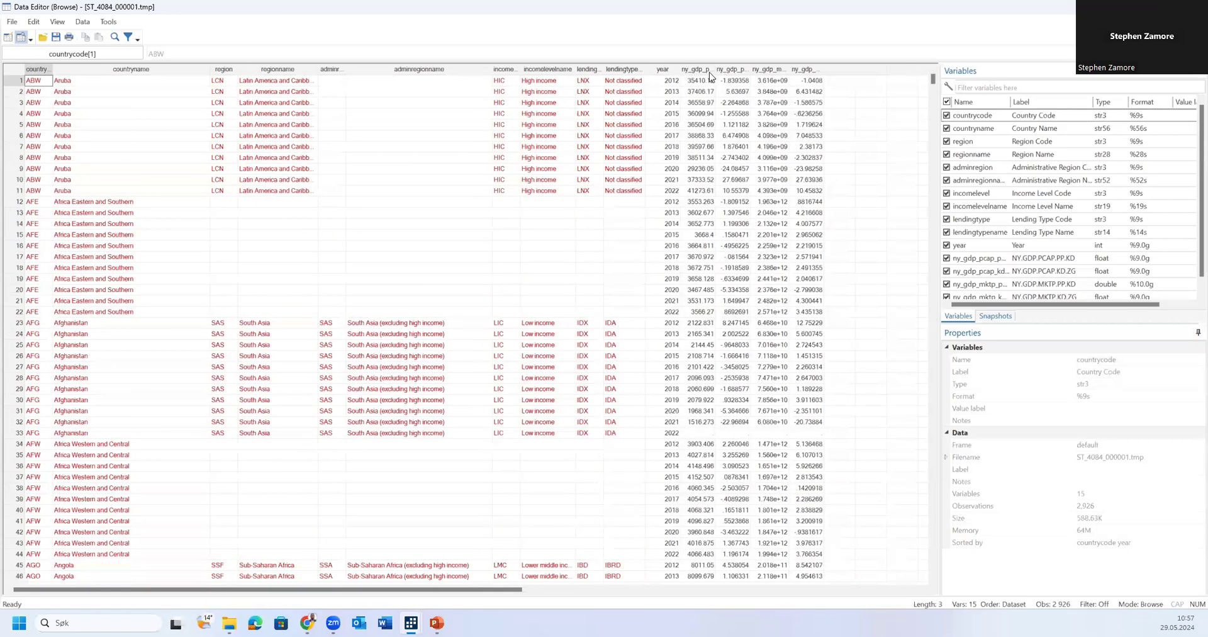